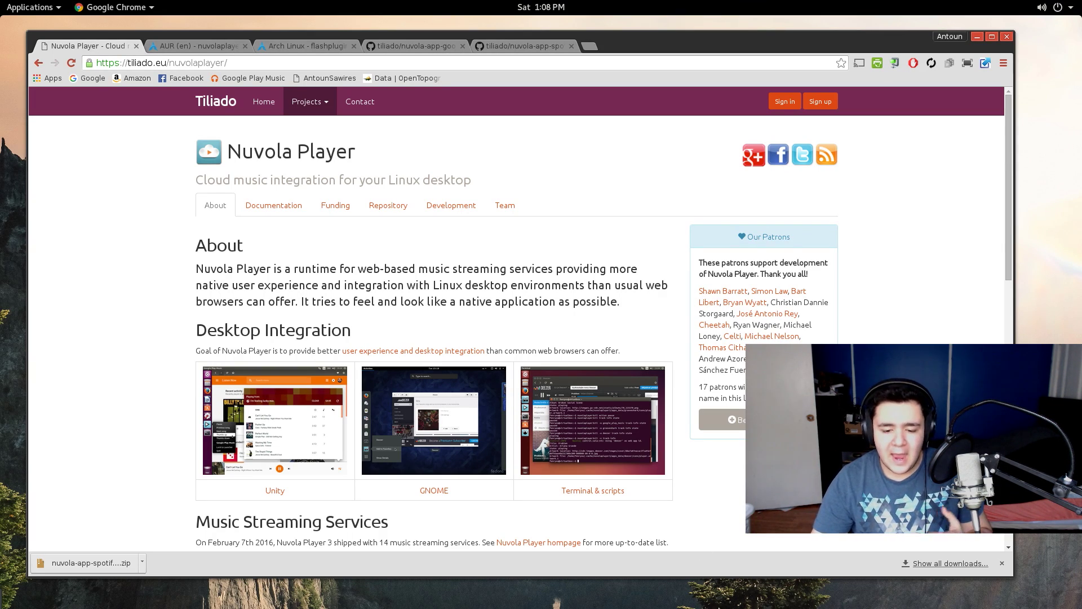
- Search the installed applications for "goo" and launch the Google Play Music mini player
left_click(801, 589)
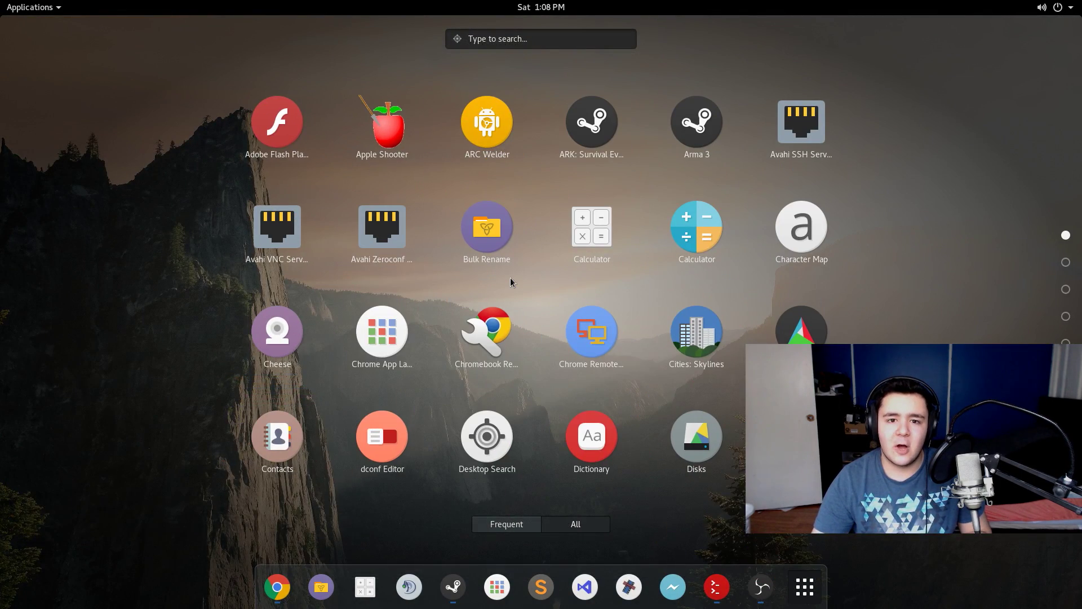
scroll(490, 231, "down", 4)
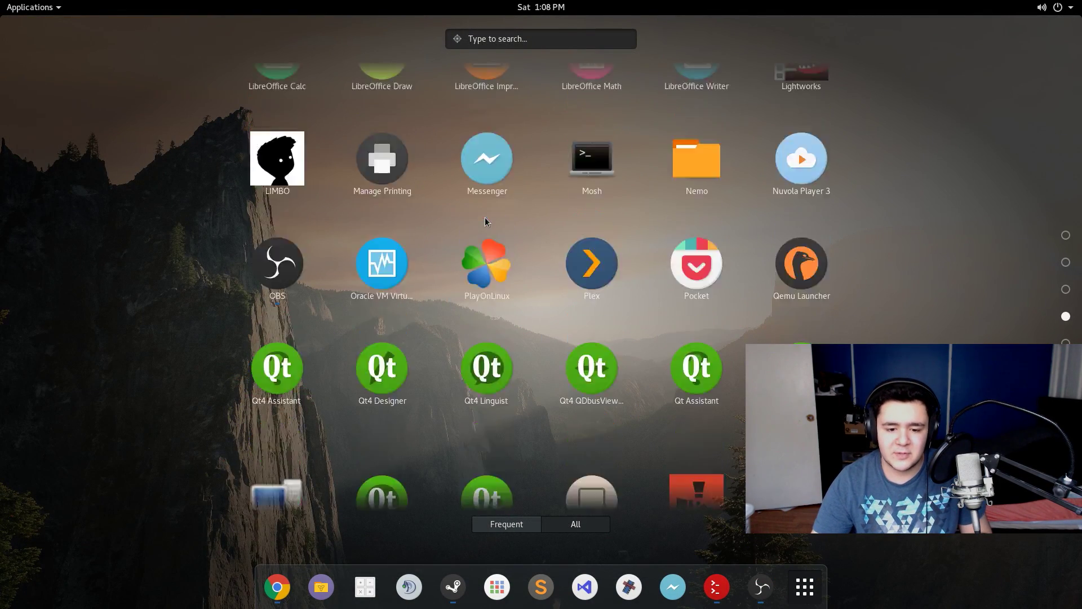
scroll(526, 274, "up", 1)
scroll(336, 242, "down", 1)
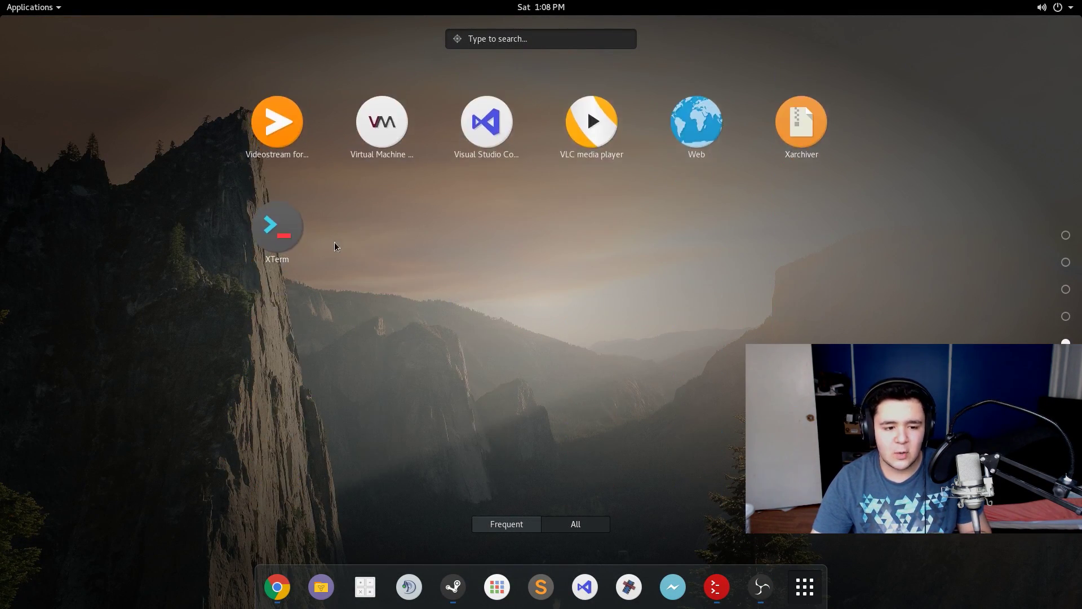
scroll(515, 287, "up", 2)
type("goo")
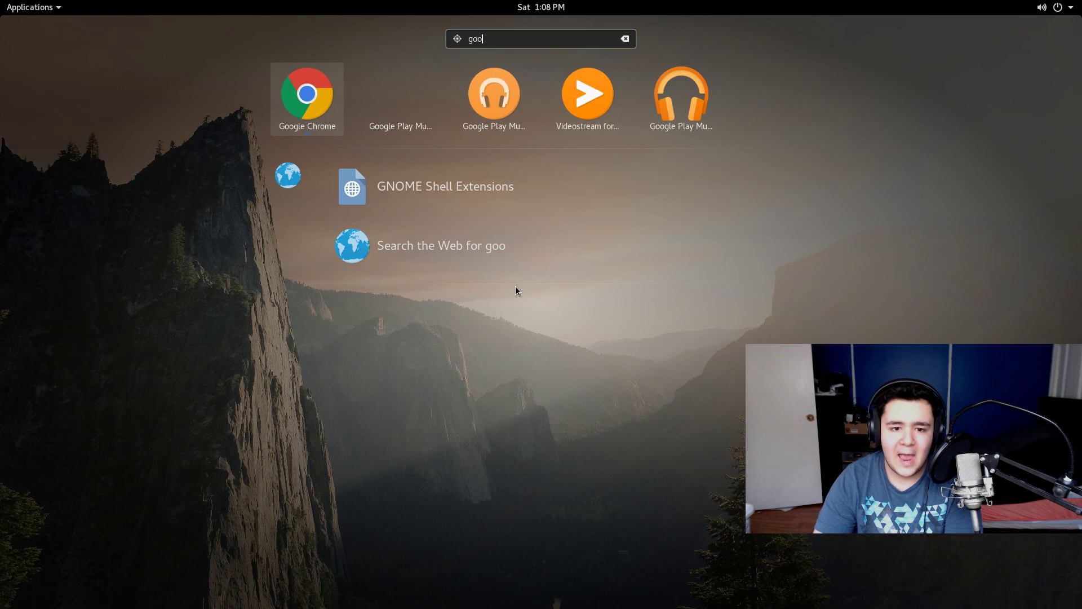
left_click(491, 118)
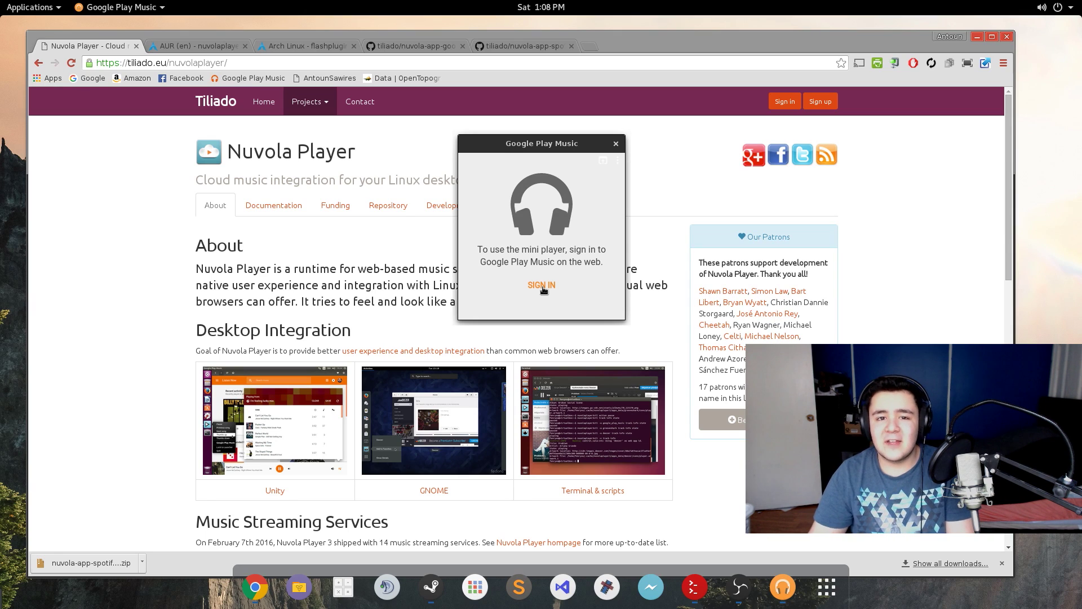
- Open Google Play Music on the web from the mini player's sign-in link, and close both the web page and the mini player
left_click(542, 286)
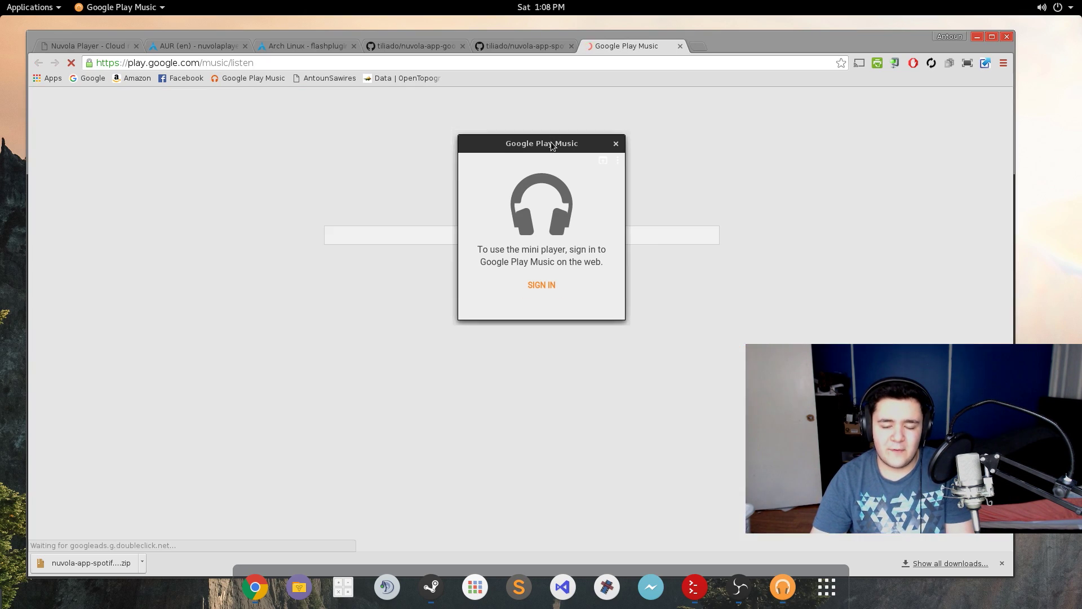
left_click_drag(554, 146, 571, 174)
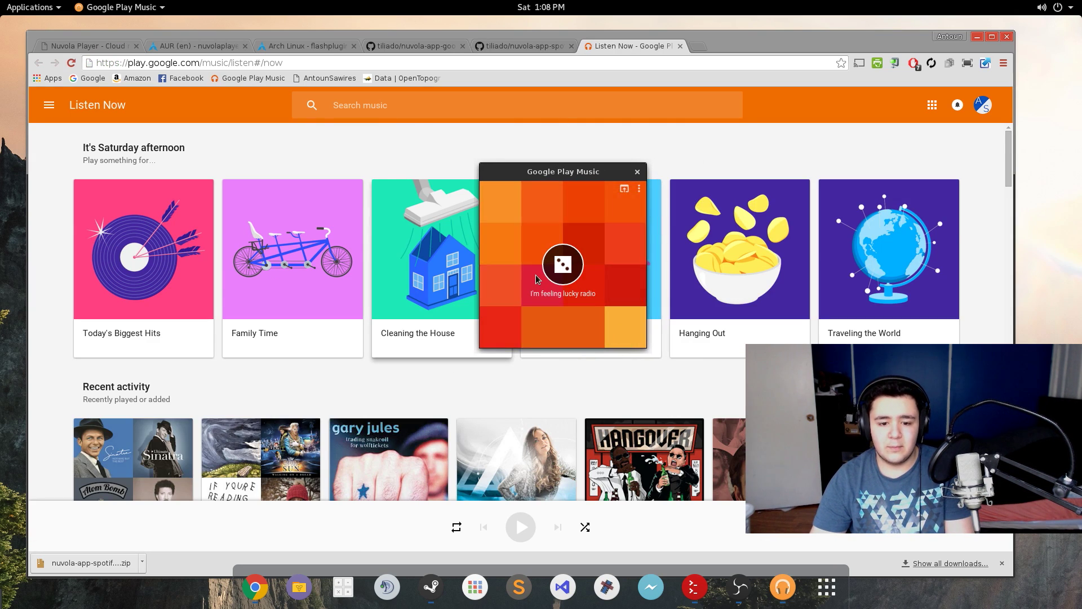
left_click(680, 46)
left_click_drag(678, 37, 690, 427)
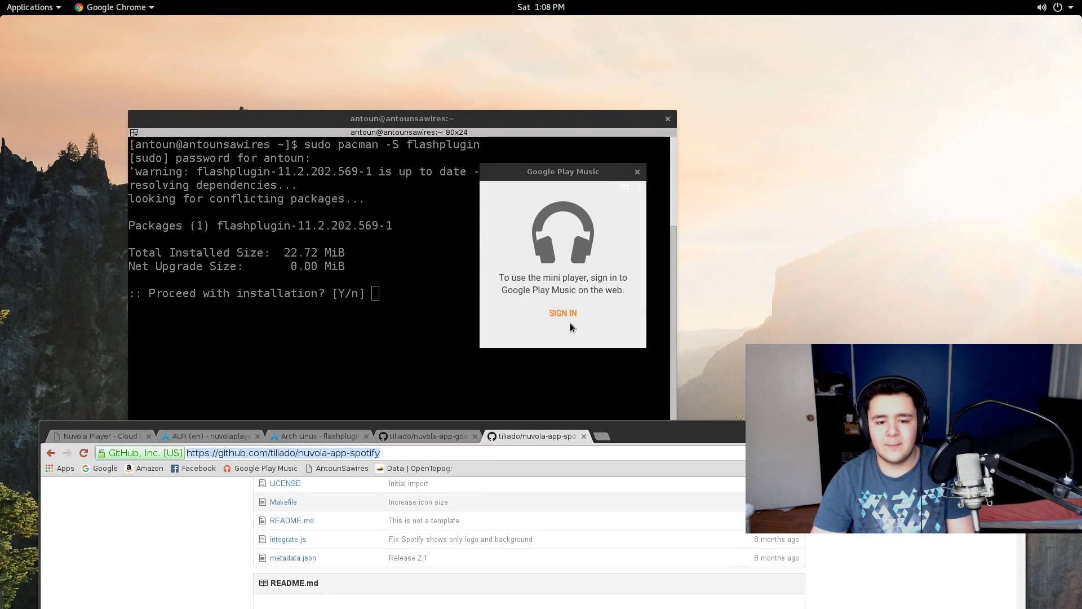
left_click(637, 171)
left_click_drag(730, 427, 689, 58)
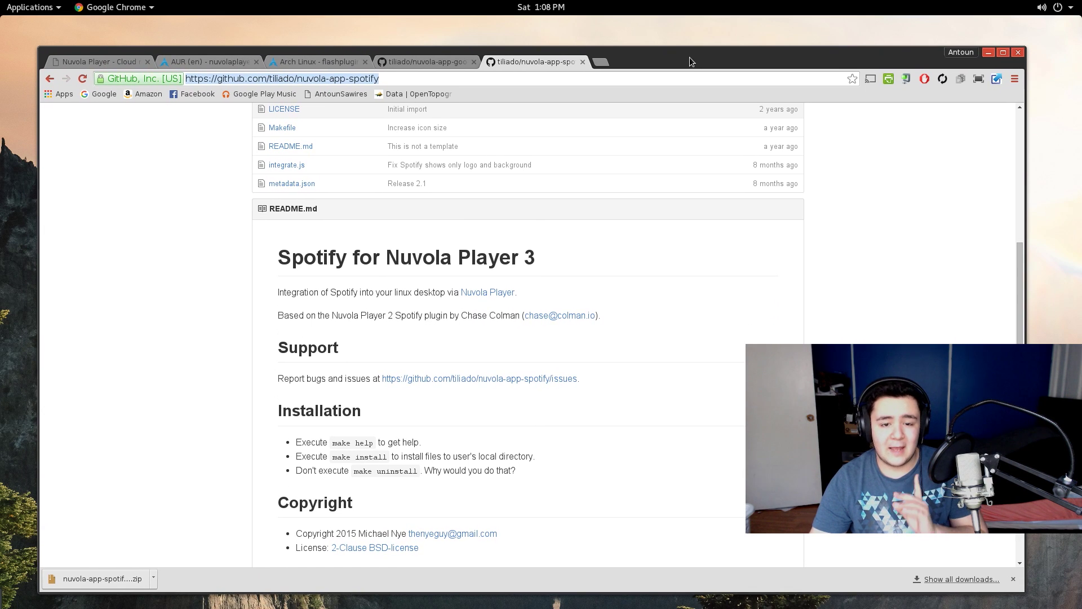
- Look over the Spotify and Google Play Music app repositories and the music streaming services listed on the Nuvola Player page
scroll(513, 228, "up", 5)
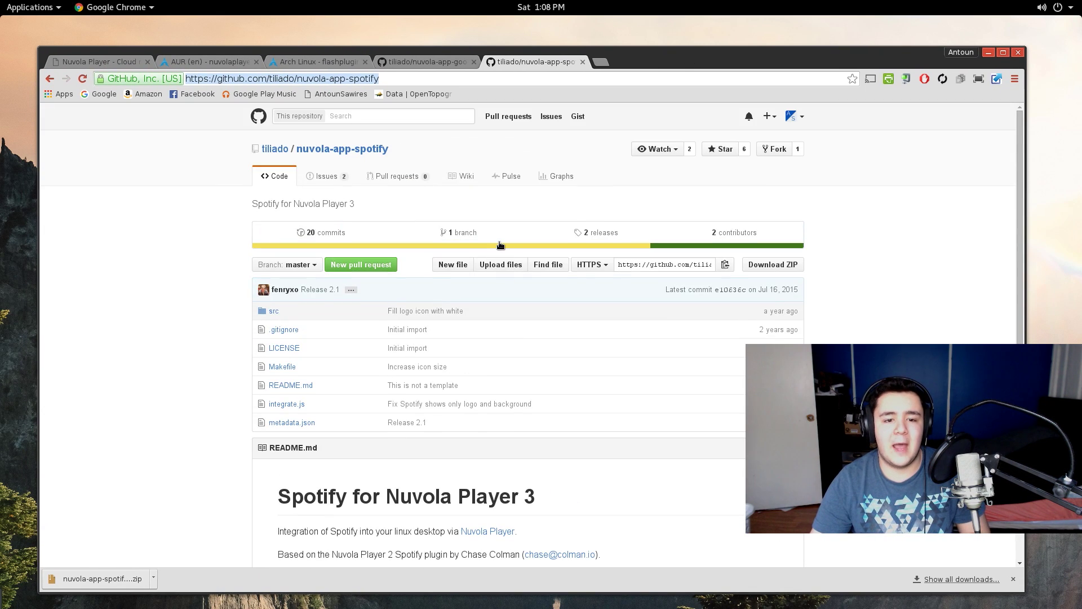
left_click(429, 62)
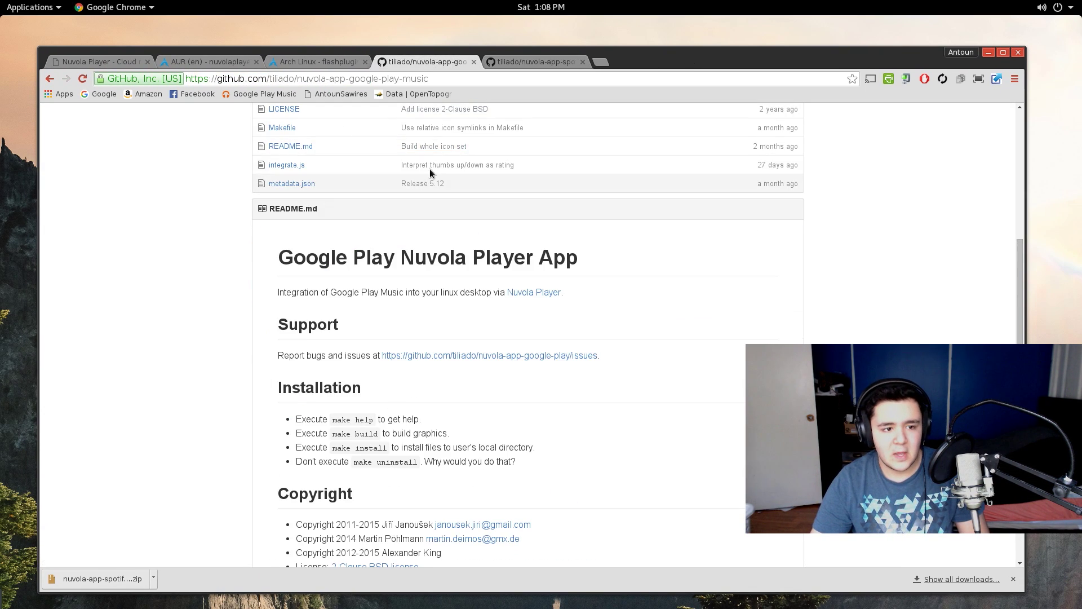
left_click(93, 61)
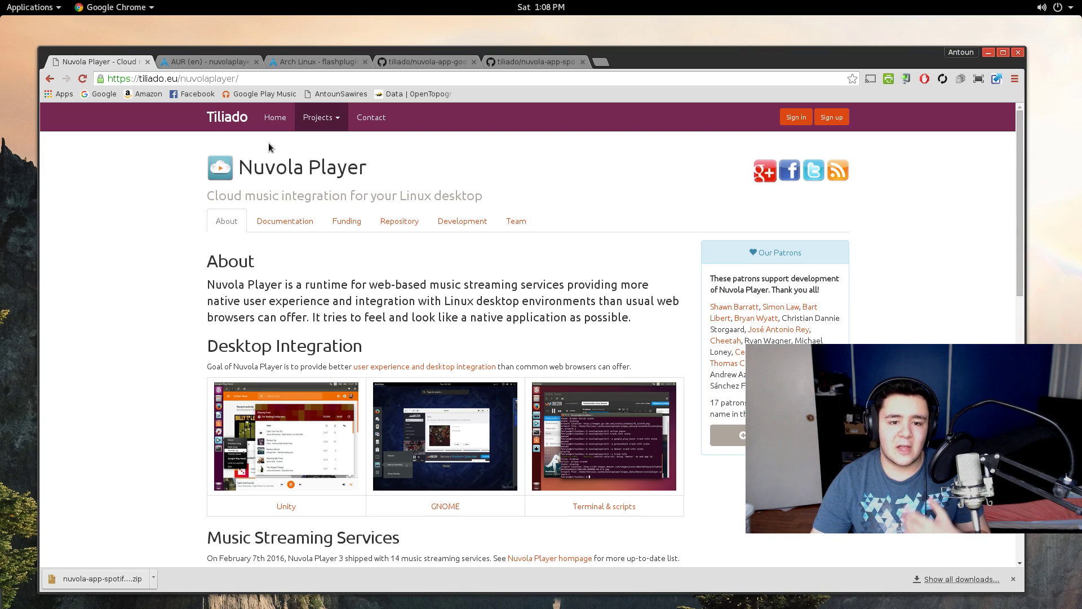
scroll(598, 311, "down", 6)
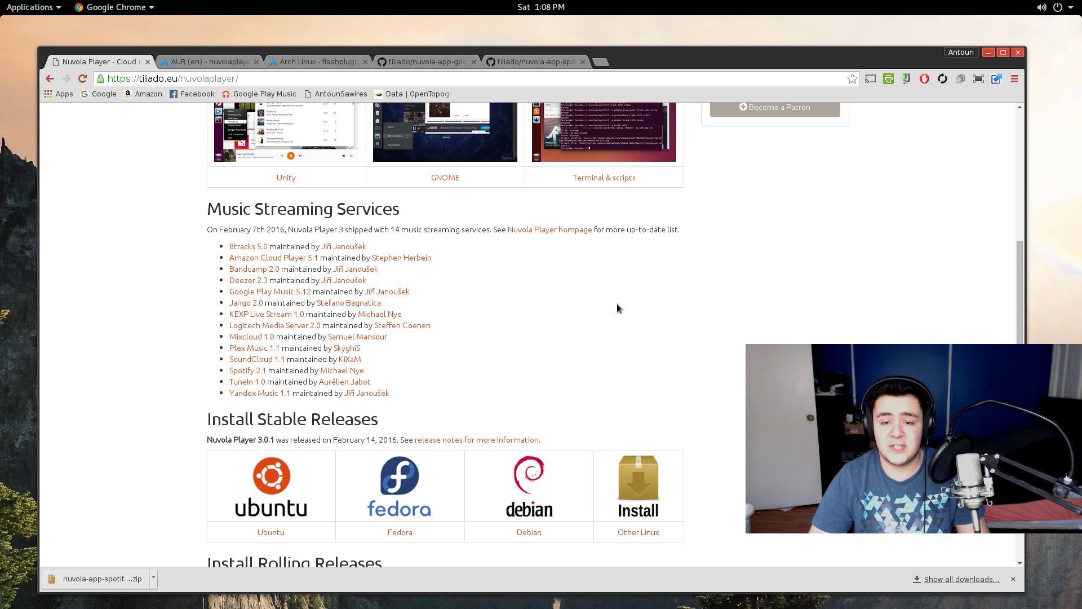
left_click(1071, 4)
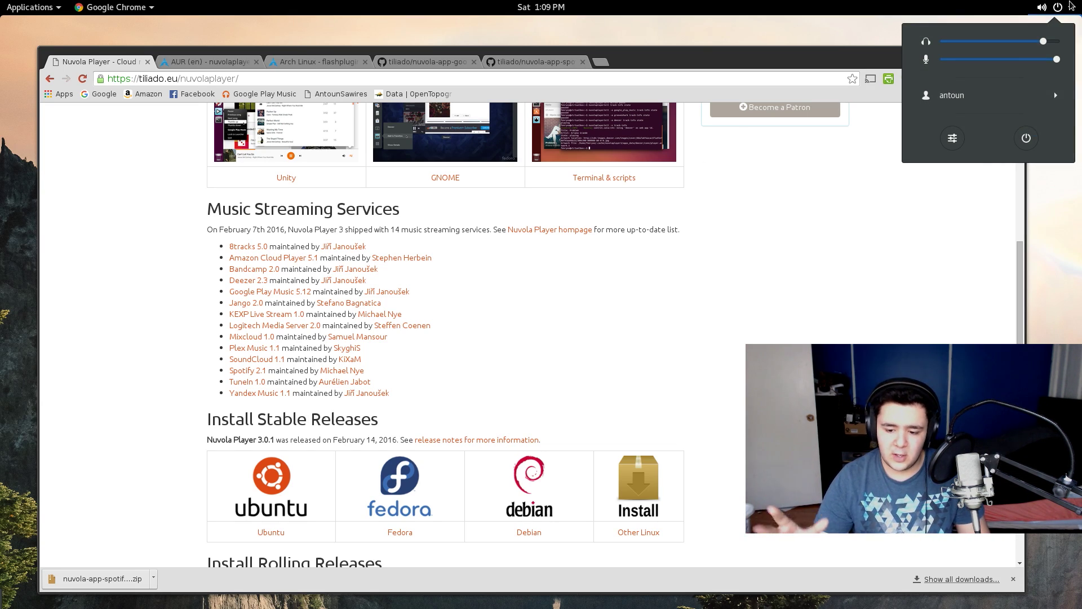
left_click(995, 307)
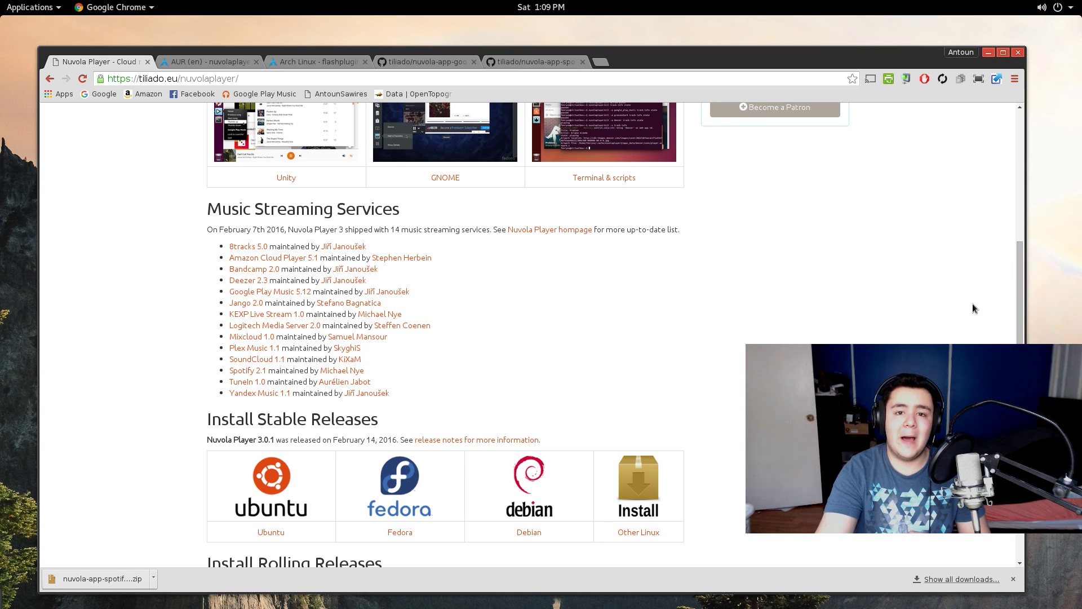
scroll(972, 303, "up", 6)
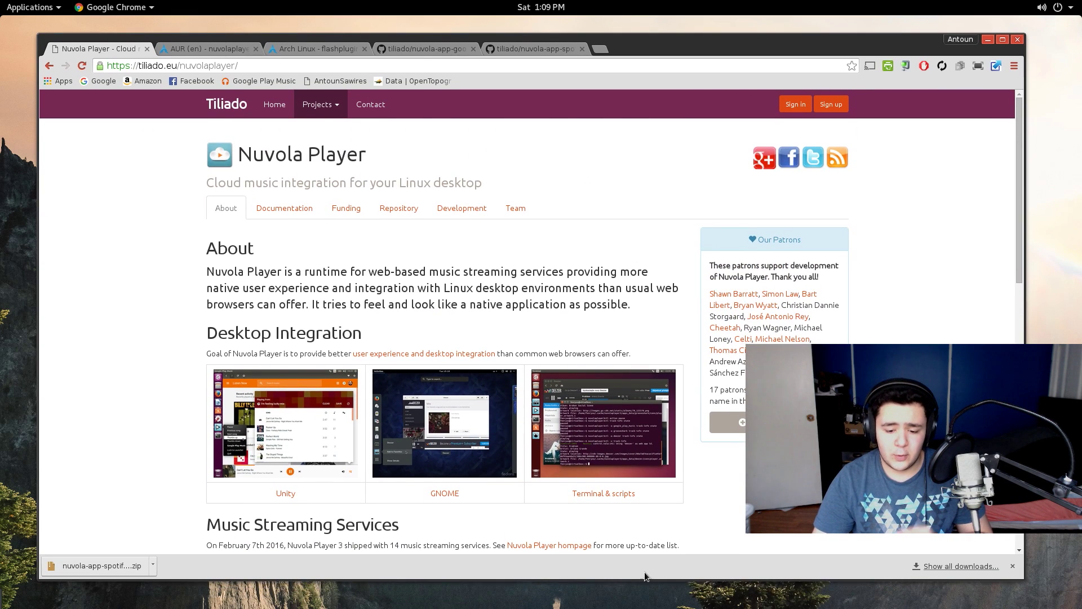
- Open a Terminator terminal, enlarge it to 98x30 and move it away from the corner of the desktop
left_click(715, 587)
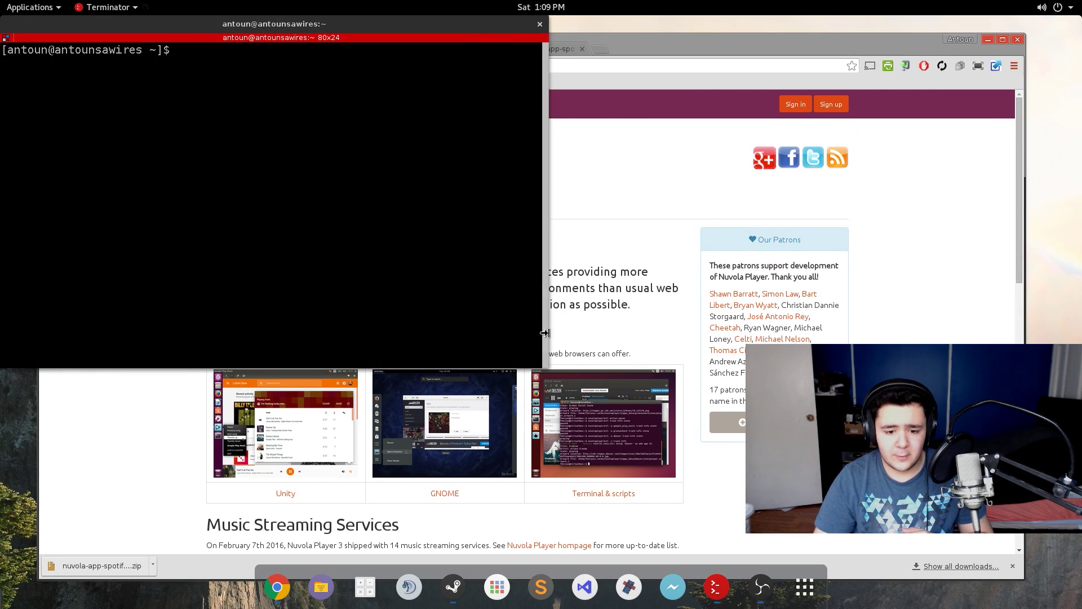
left_click_drag(547, 367, 668, 451)
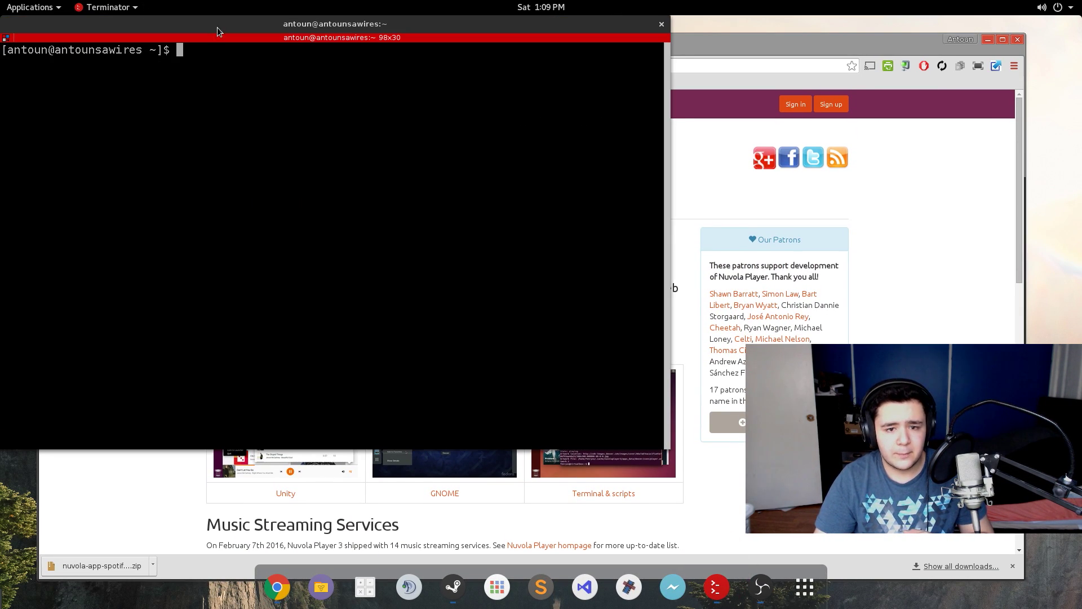
left_click_drag(219, 31, 342, 85)
- Set the default terminal profile's Monospace font size to 20 in the Terminator preferences
right_click(374, 136)
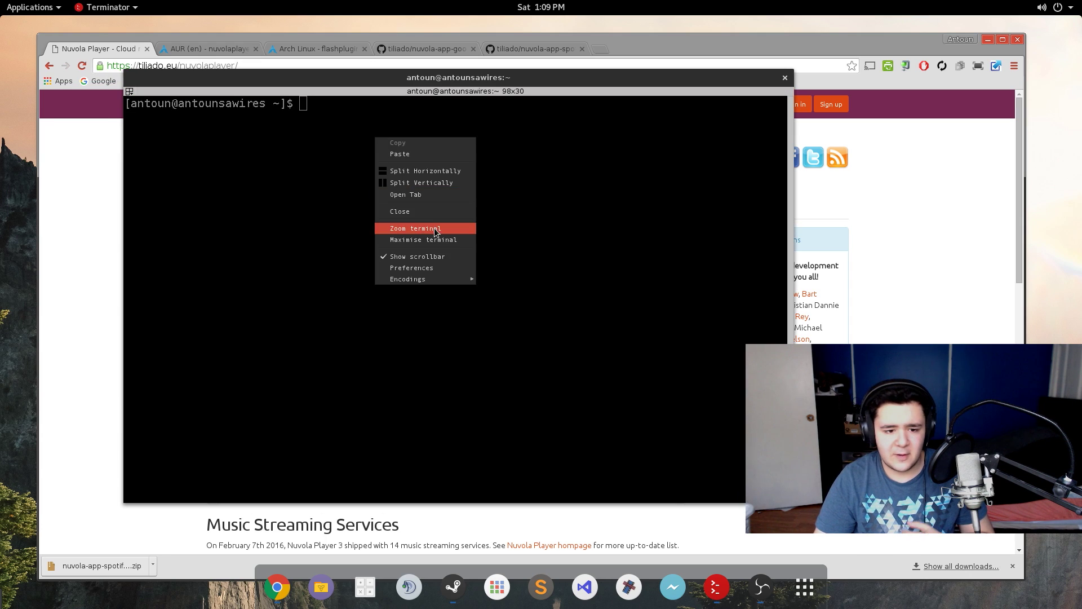
left_click(421, 267)
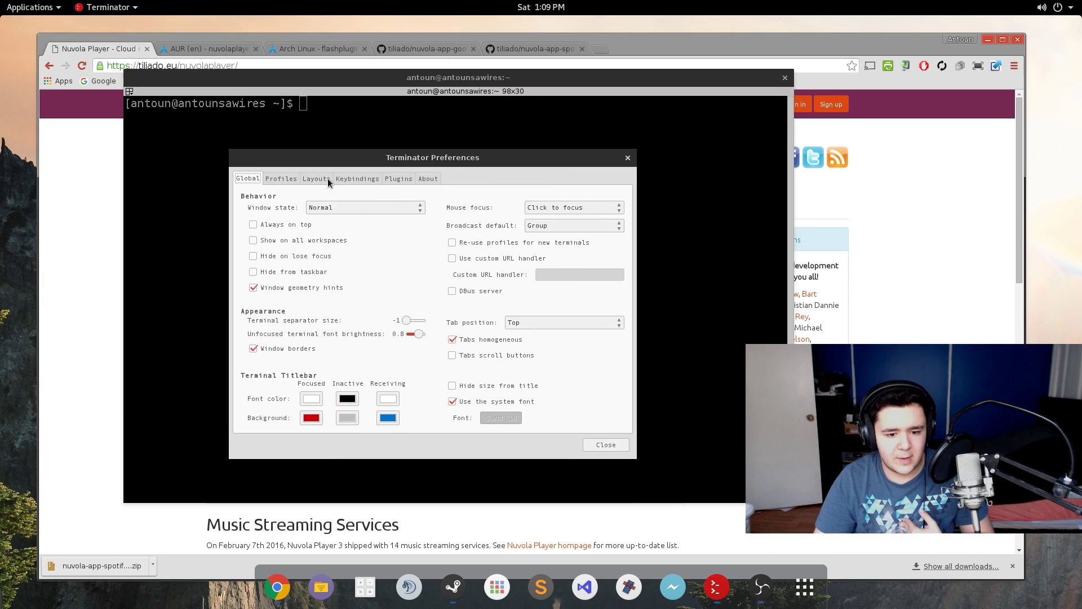
left_click(300, 179)
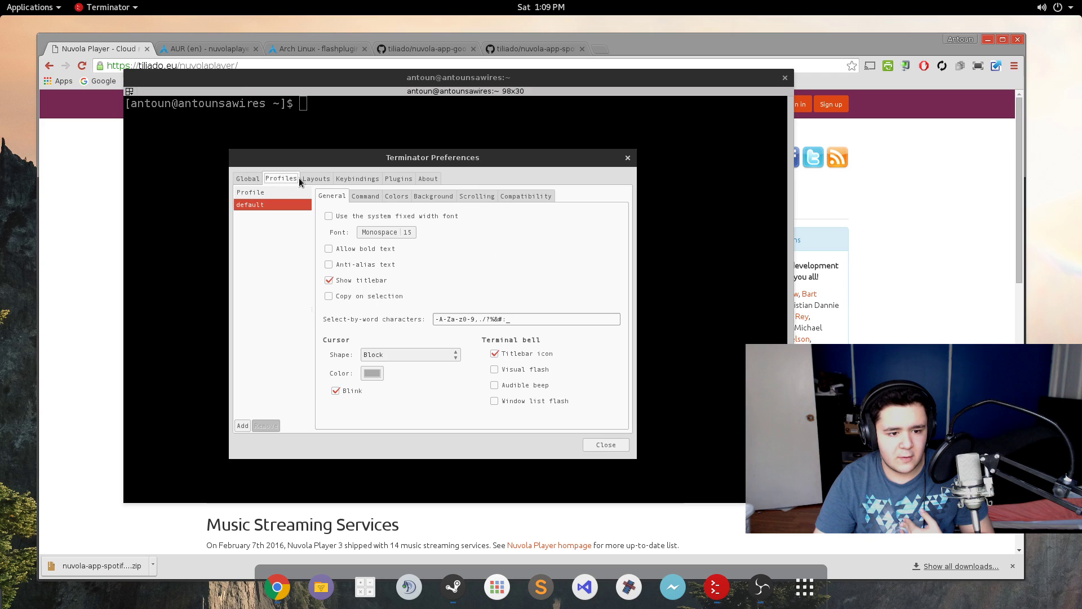
left_click(411, 232)
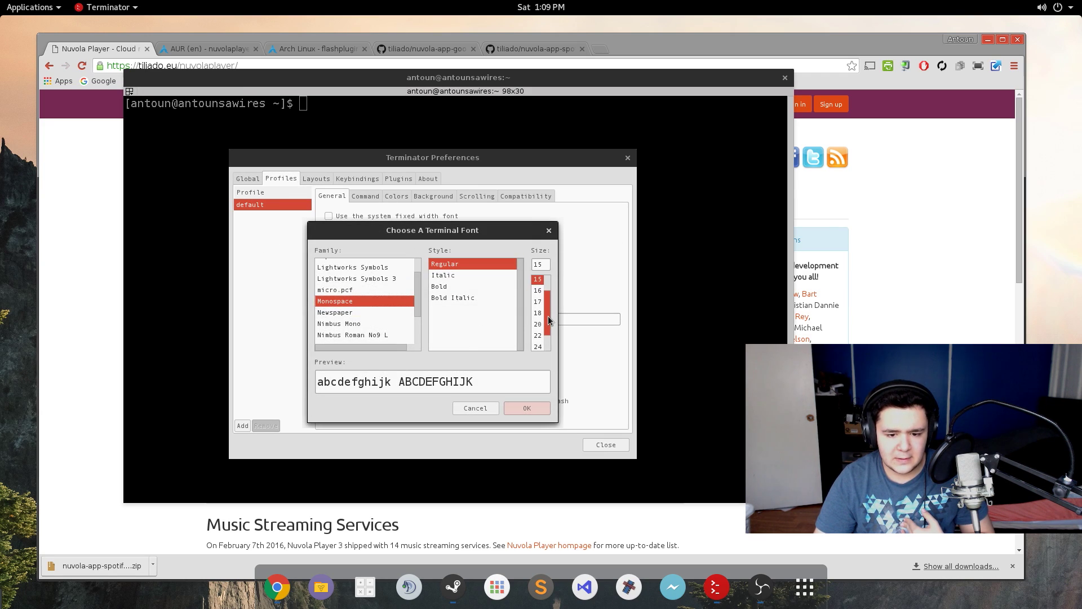
left_click(538, 324)
left_click(530, 408)
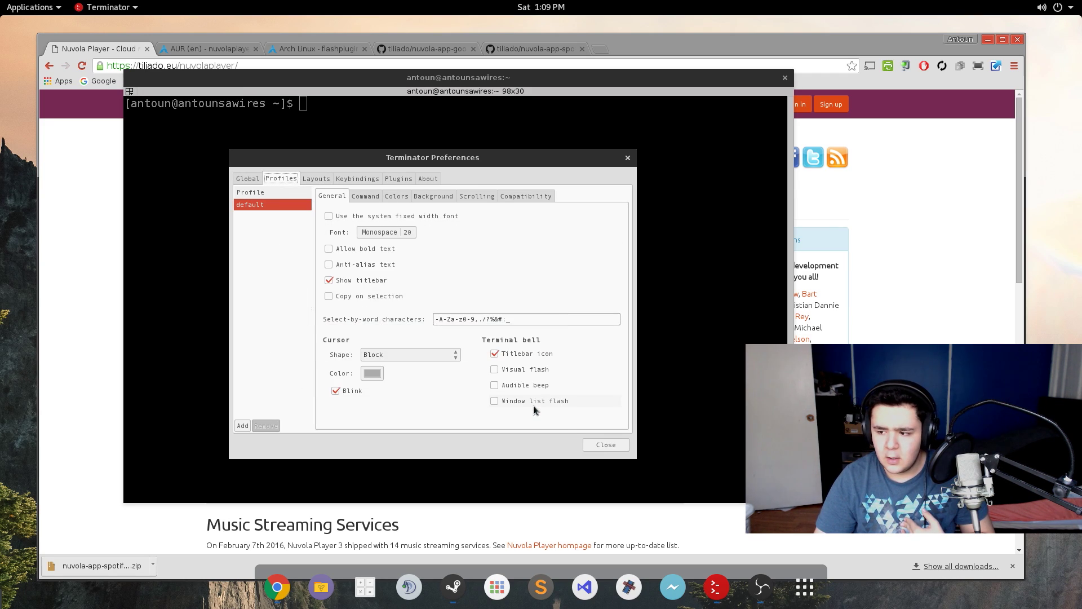
left_click(606, 445)
- Run "yaourt nuvolaplayer" and highlight the nuvolaplayer and nuvolaplayer-git entries in the package list
type("rt nuvolaplayer")
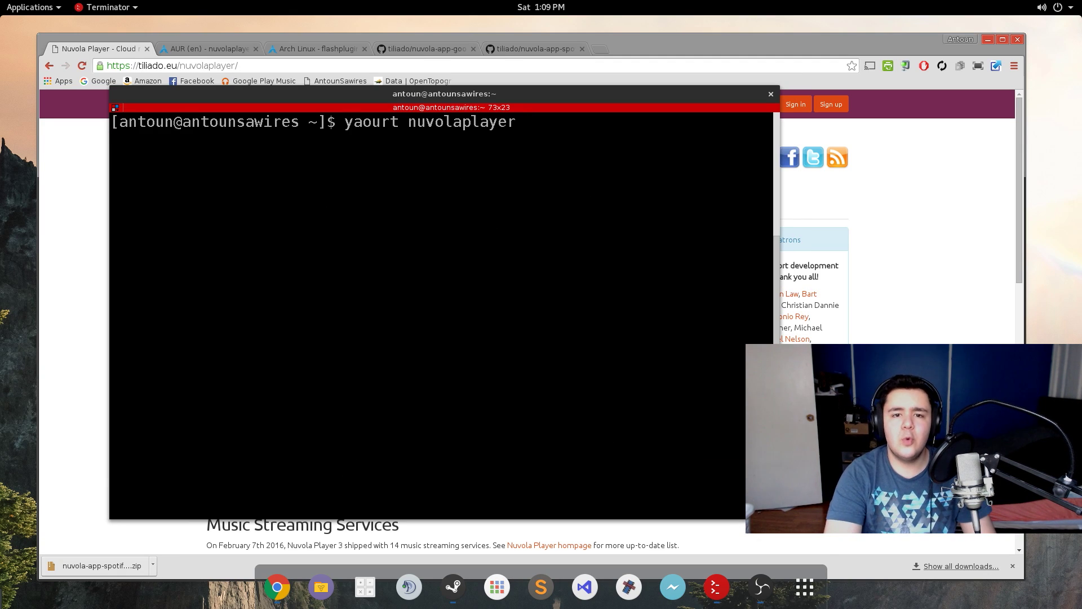
key("Return")
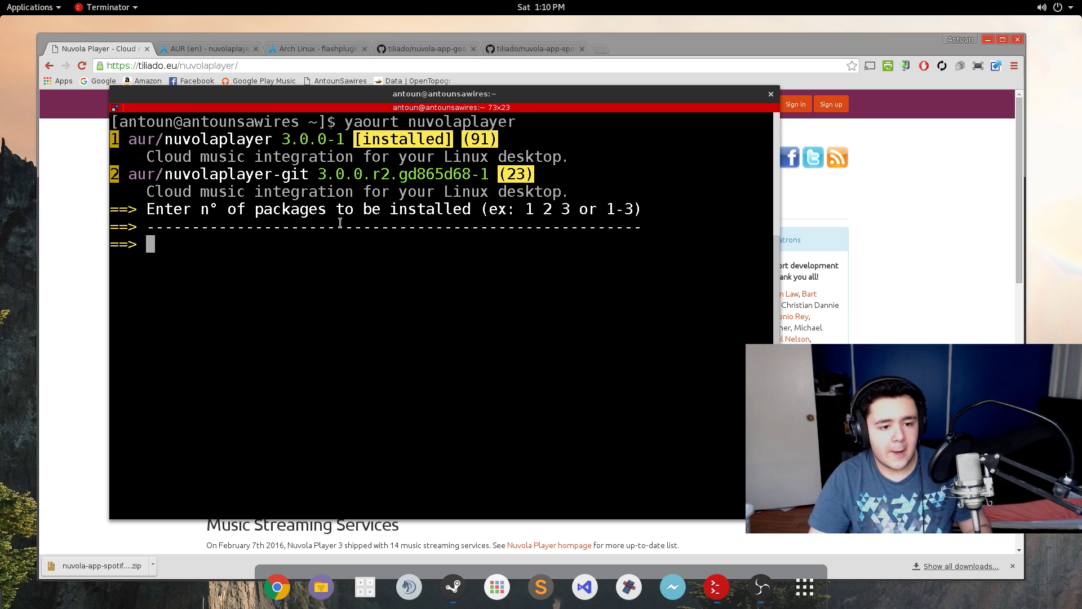
left_click_drag(164, 139, 291, 139)
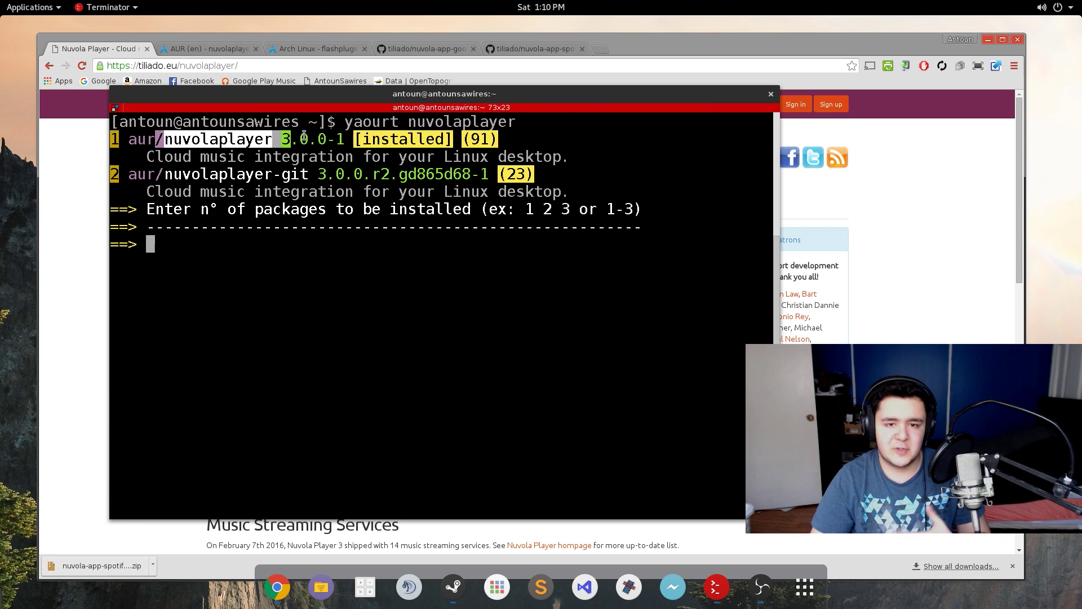
left_click(304, 136)
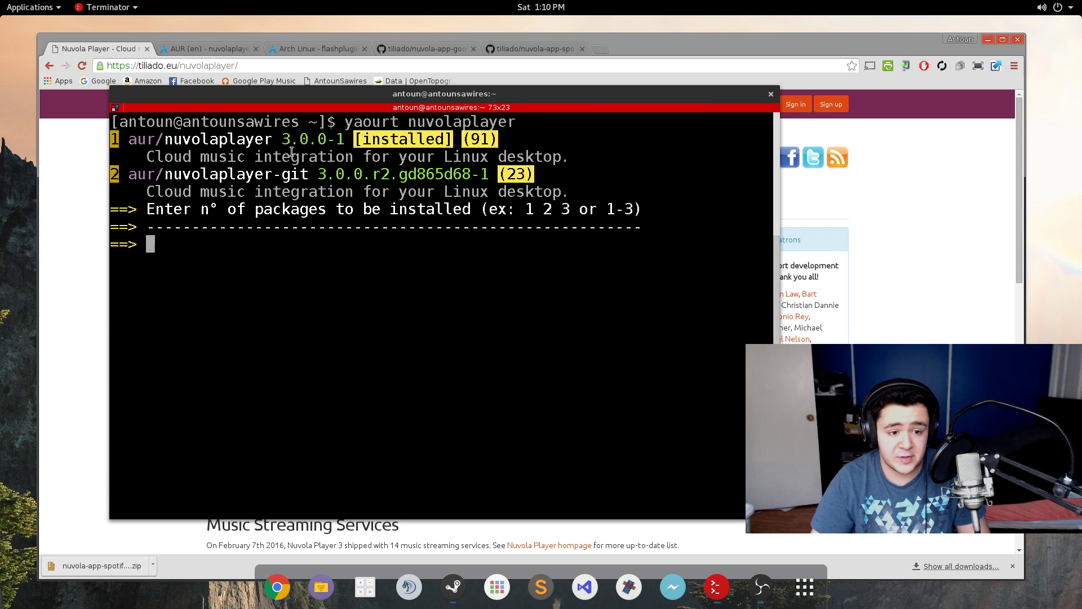
left_click_drag(133, 175, 432, 171)
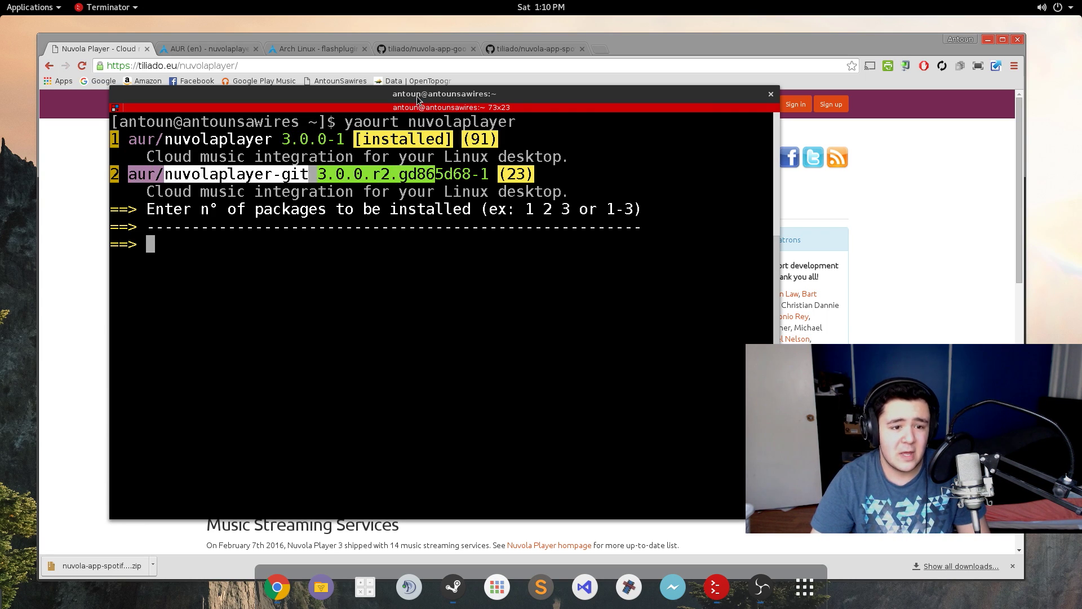
- Move the terminal aside and review the AUR package details and dependencies of nuvolaplayer in the browser
left_click_drag(418, 99, 717, 97)
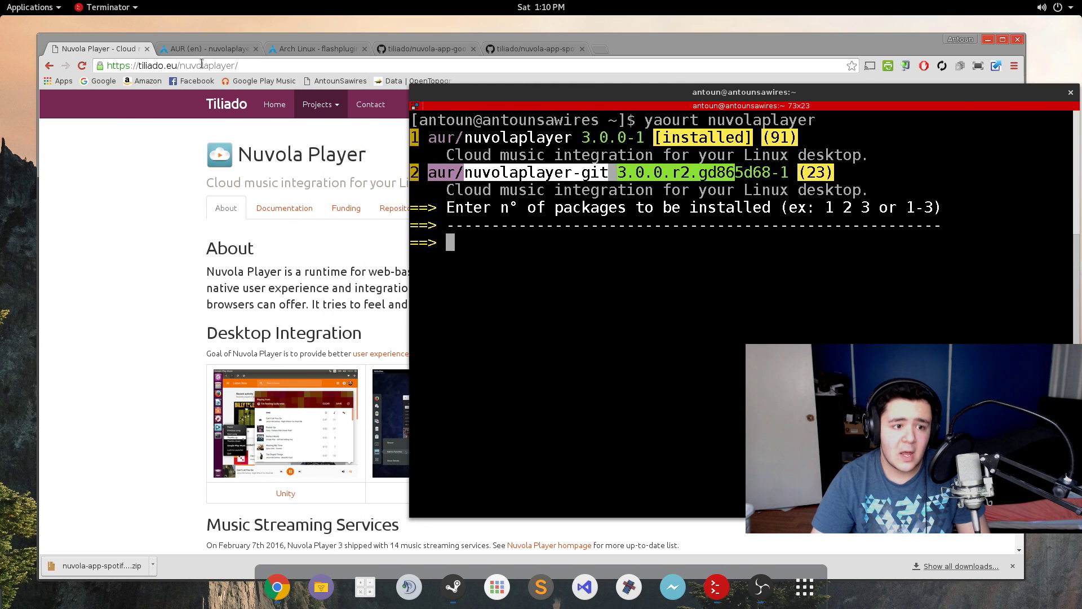
left_click(226, 49)
scroll(563, 310, "down", 2)
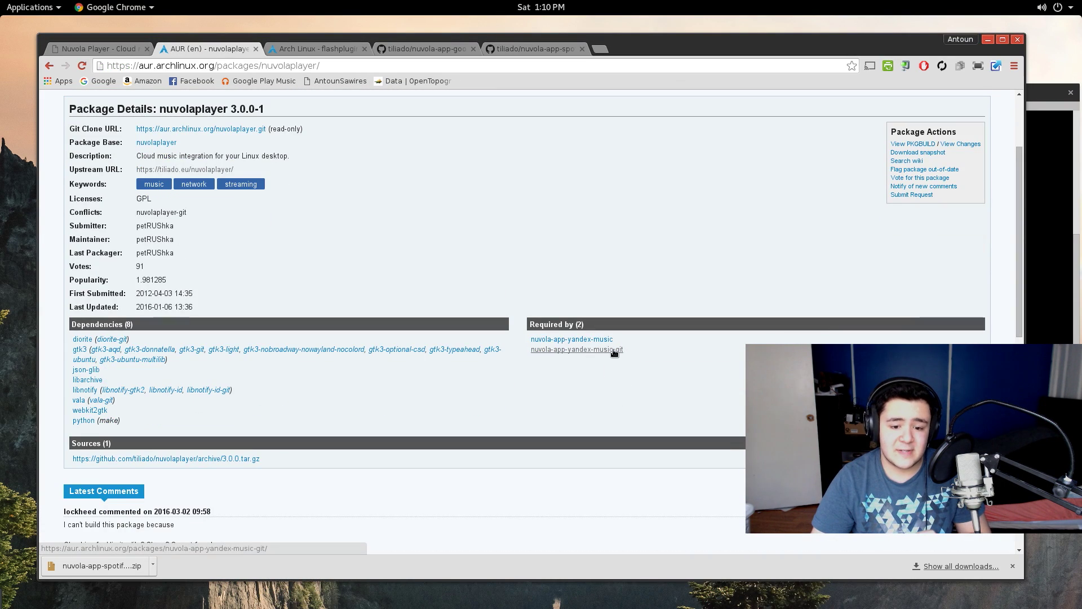
scroll(615, 355, "up", 1)
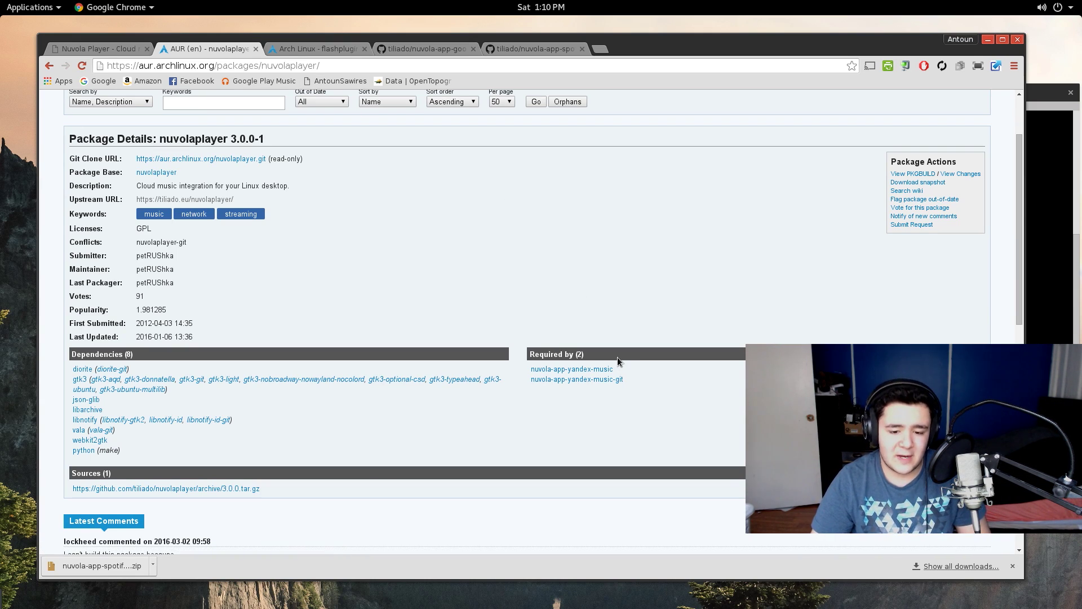
scroll(617, 361, "up", 3)
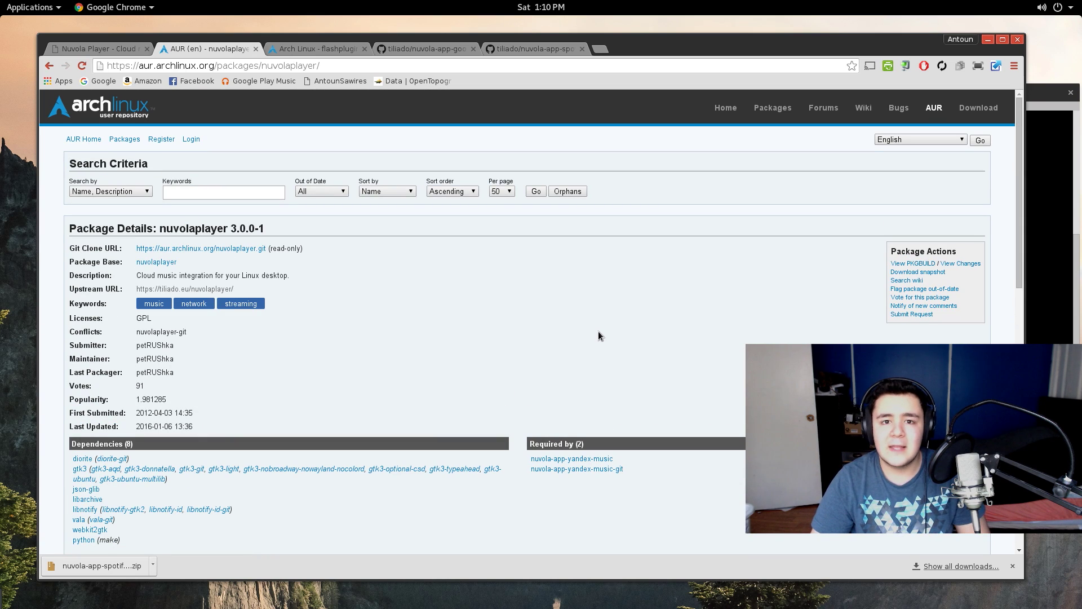
- Return to the terminal, cancel the yaourt package selection and clear the screen
key("F12")
left_click(677, 138)
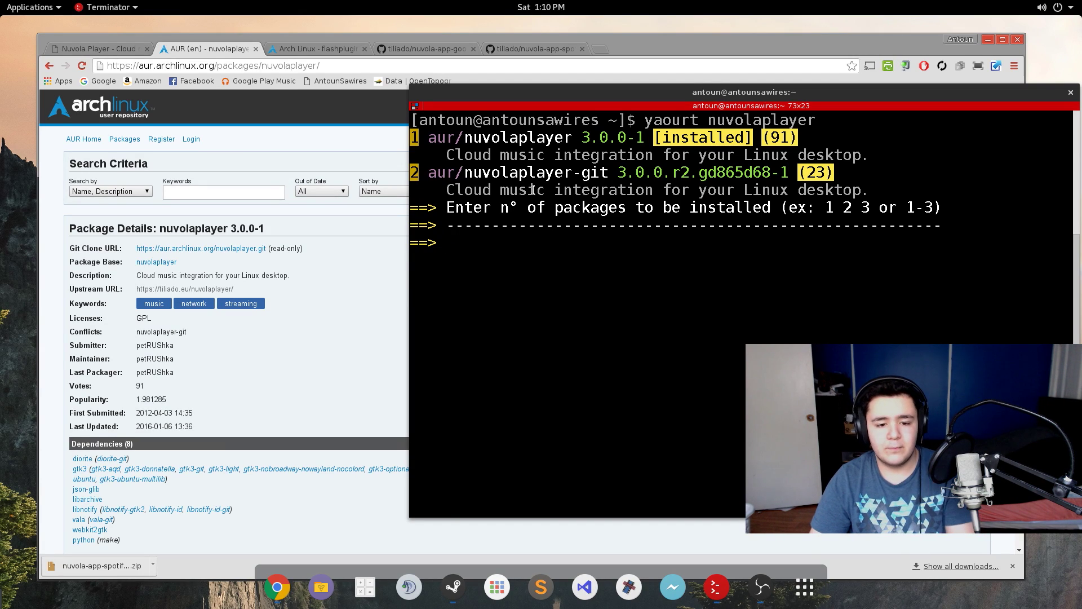
key("ctrl+c")
type("clear")
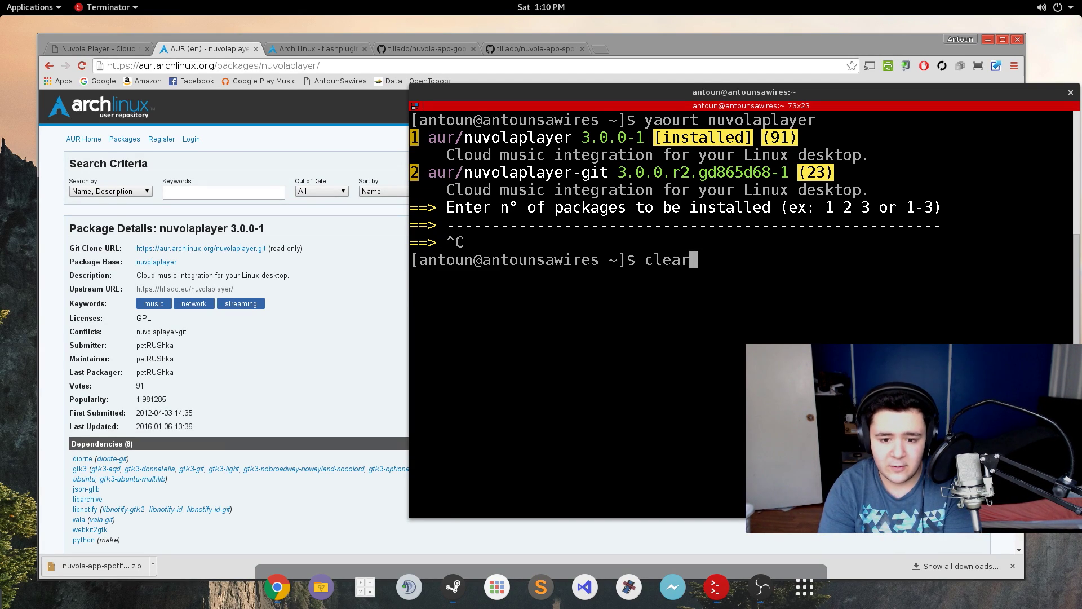
key("Return")
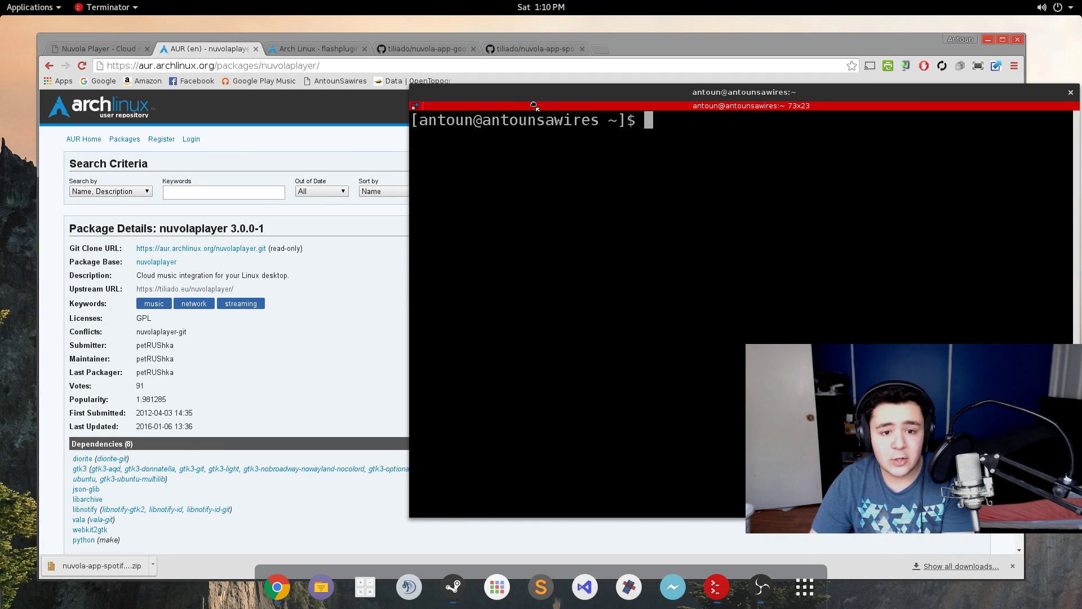
- Show the Arch Linux flashplugin package page in the browser, then return to the terminal and place it beside the package details
left_click_drag(538, 107, 335, 108)
left_click(315, 48)
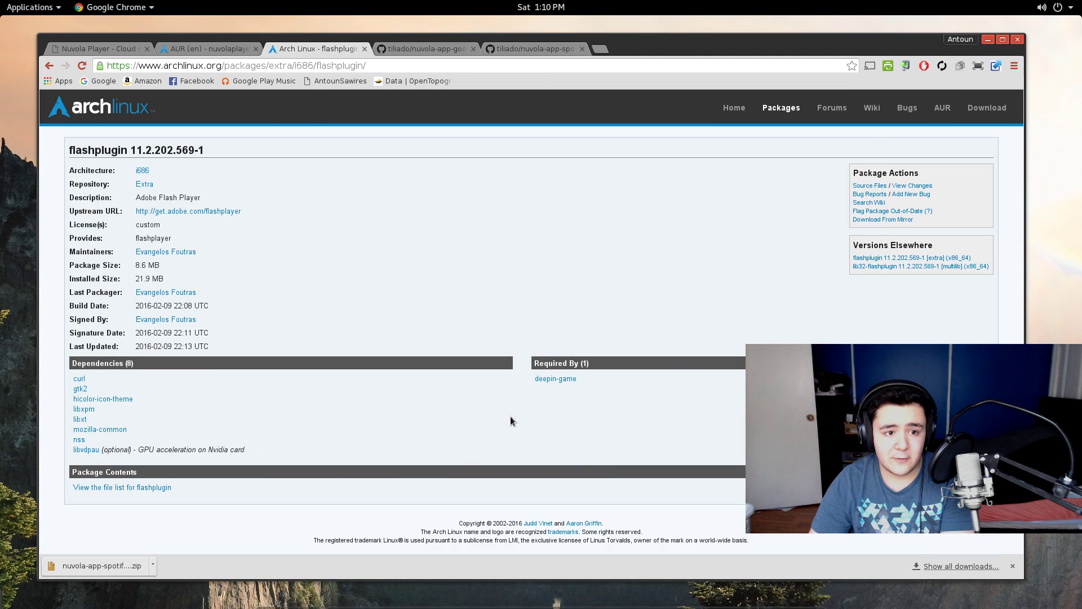
left_click(705, 589)
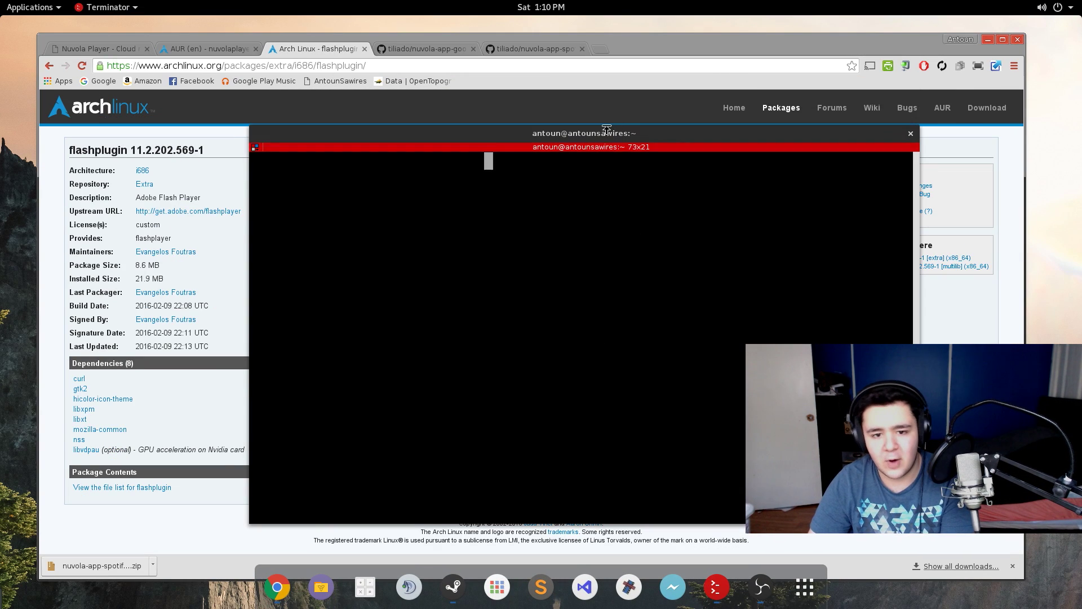
left_click_drag(600, 97, 727, 95)
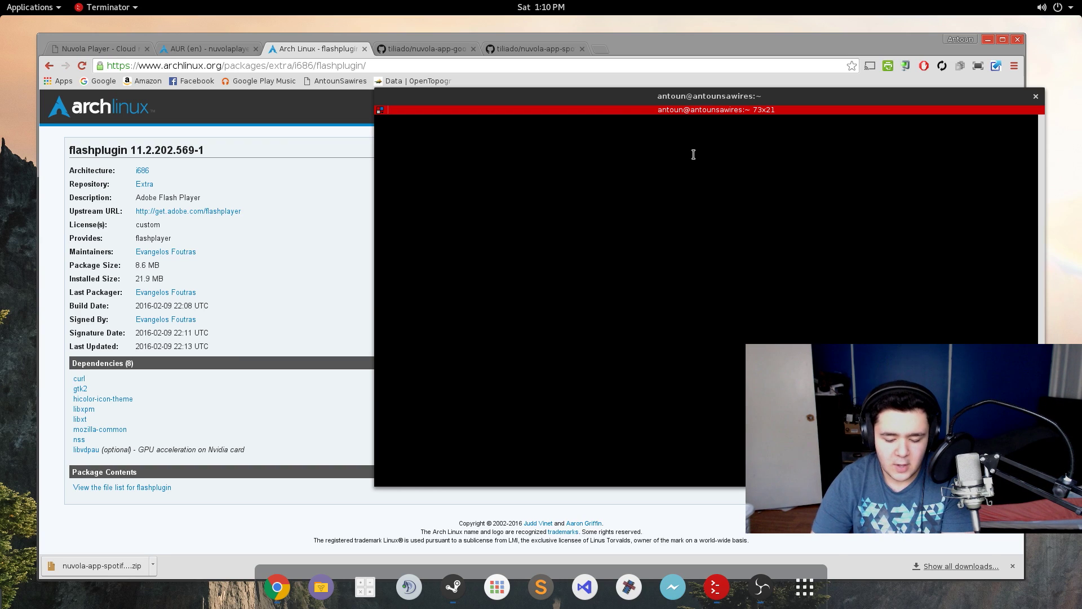
- Start the Flash plugin installation with "sudo pacman -S flashplugin" and enter the account password
type("sudo ")
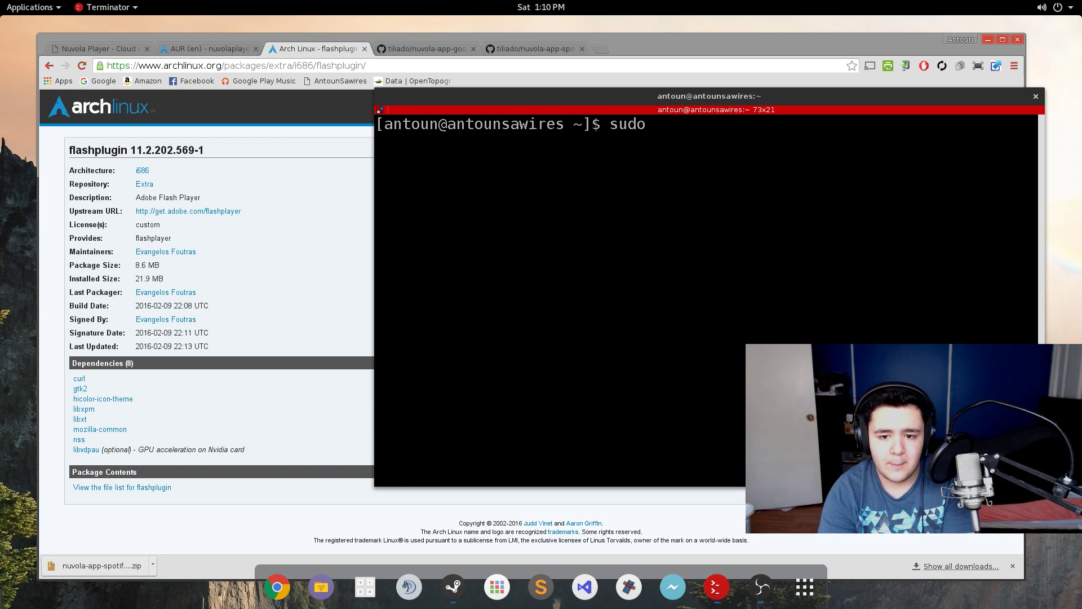
type("pacman -S ")
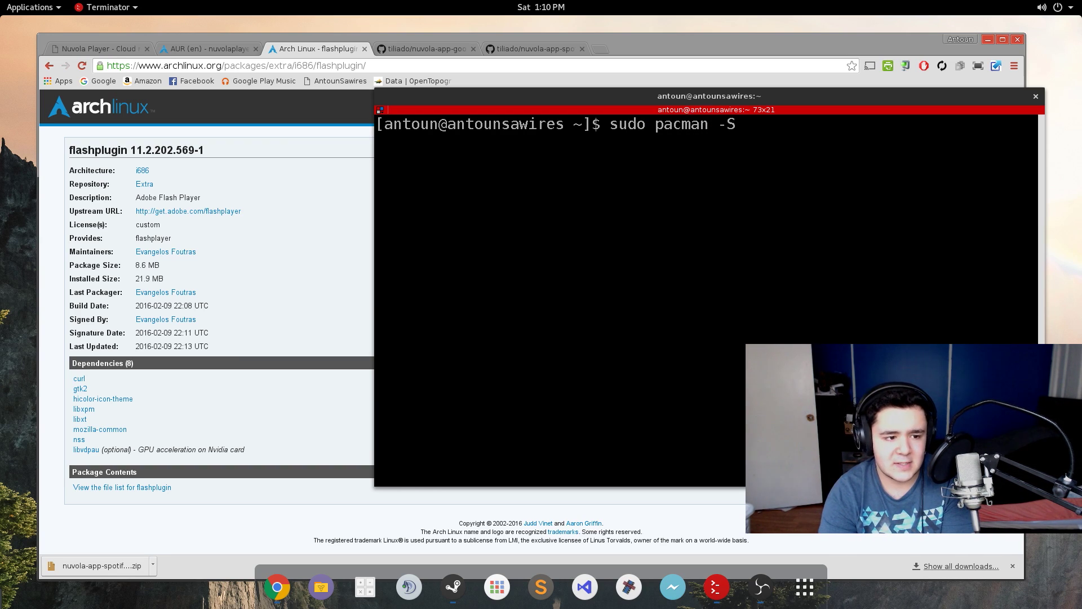
type("flashplugin")
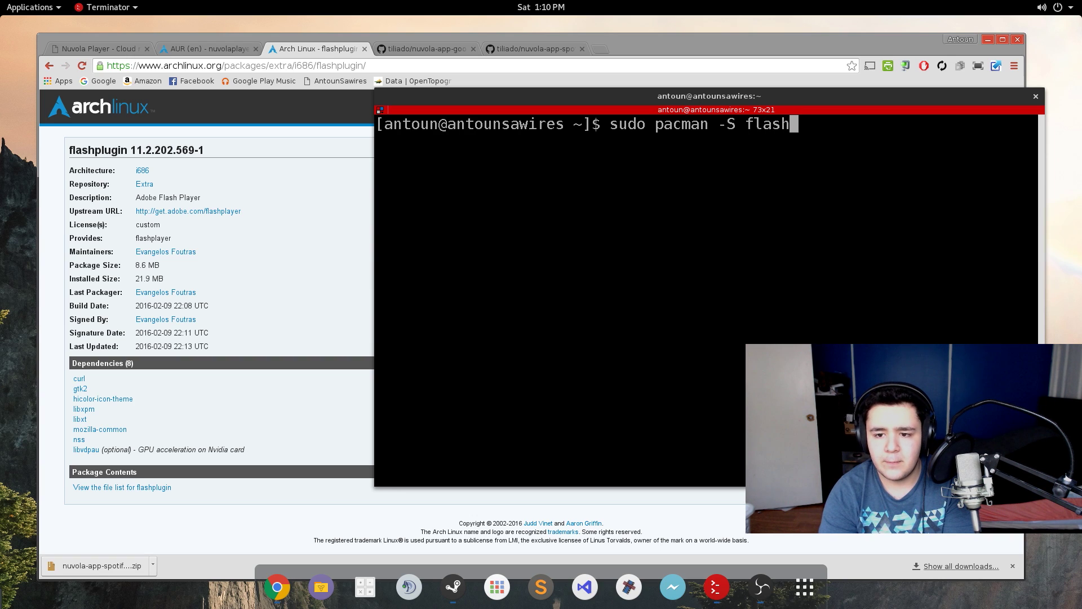
key("Return")
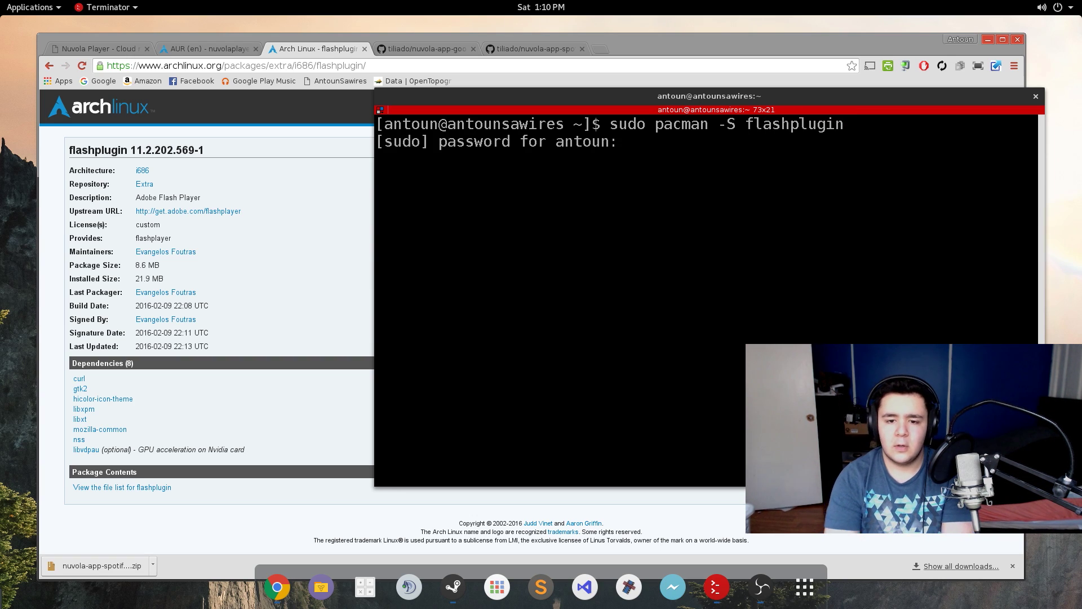
key("Return")
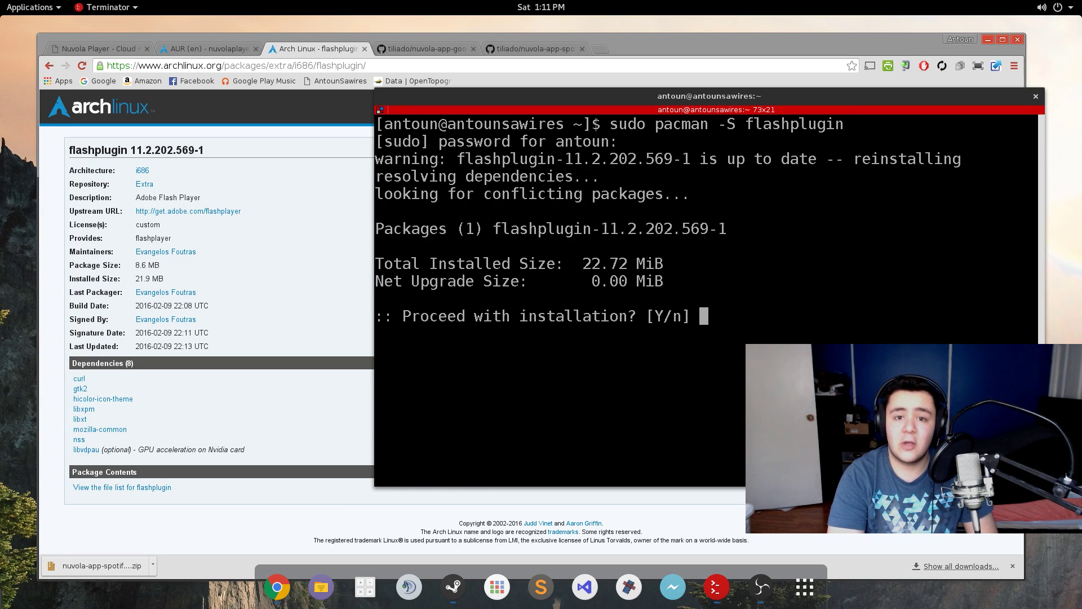
- Decline the flashplugin installation by answering "n" and clear the terminal screen
type("n")
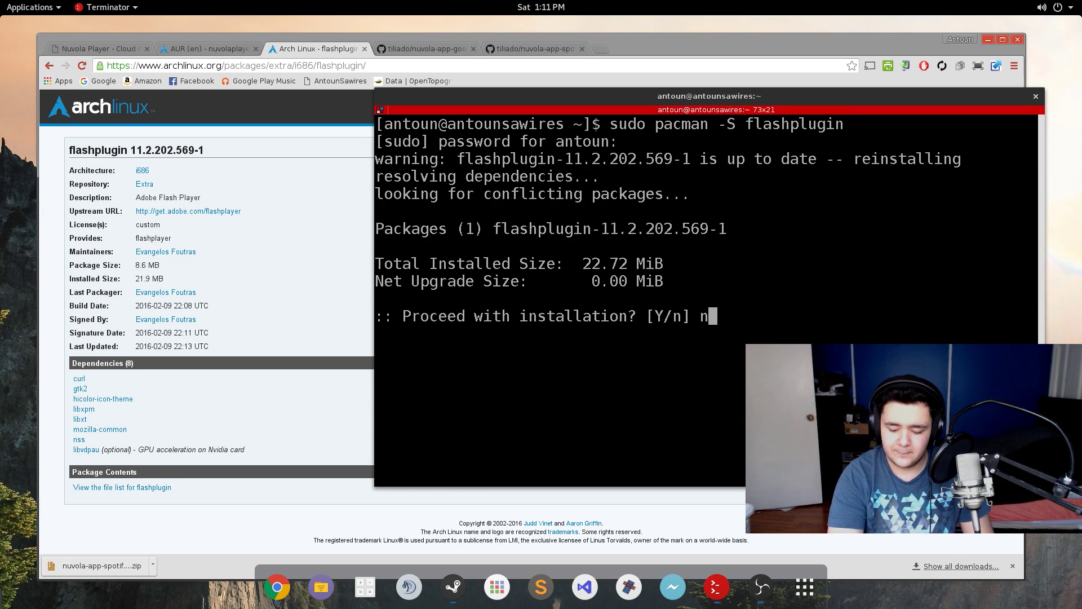
key("Return")
type("clear")
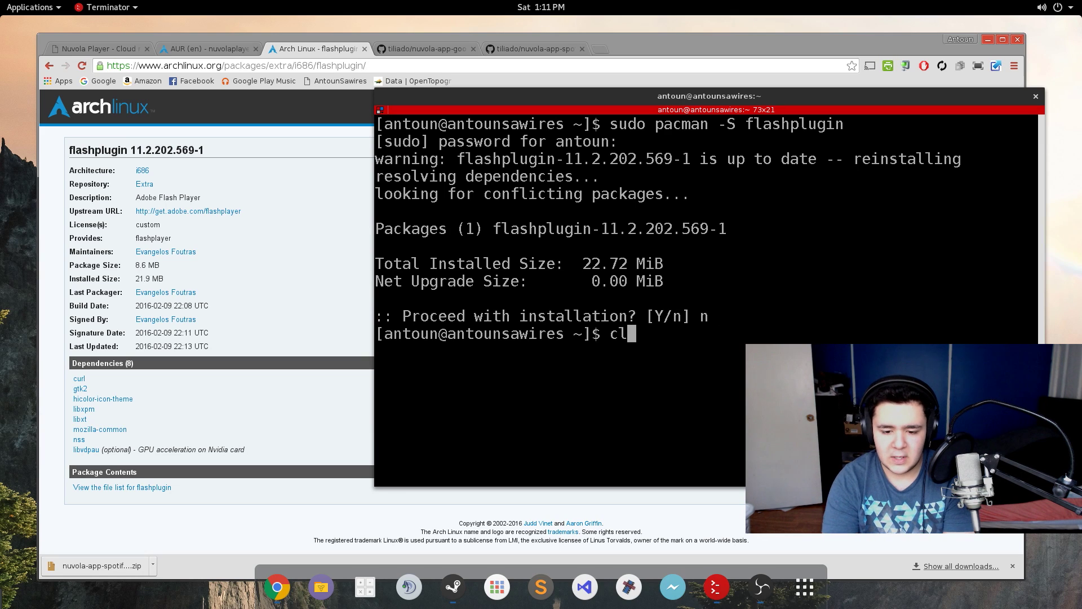
key("Return")
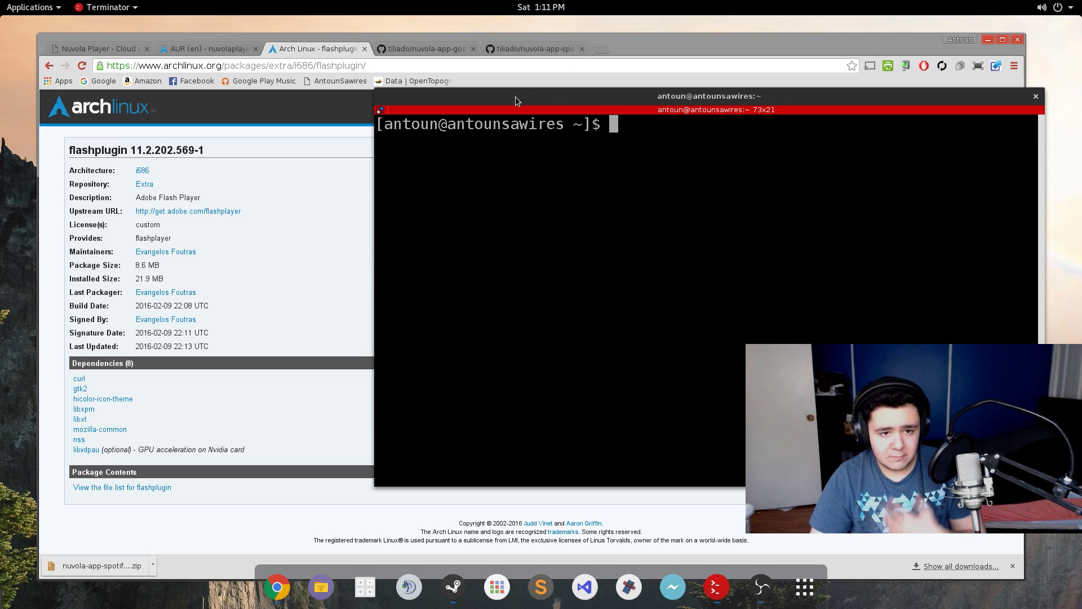
- Find Nuvola Player 3 among the installed applications and add it to the dock favorites
left_click(816, 595)
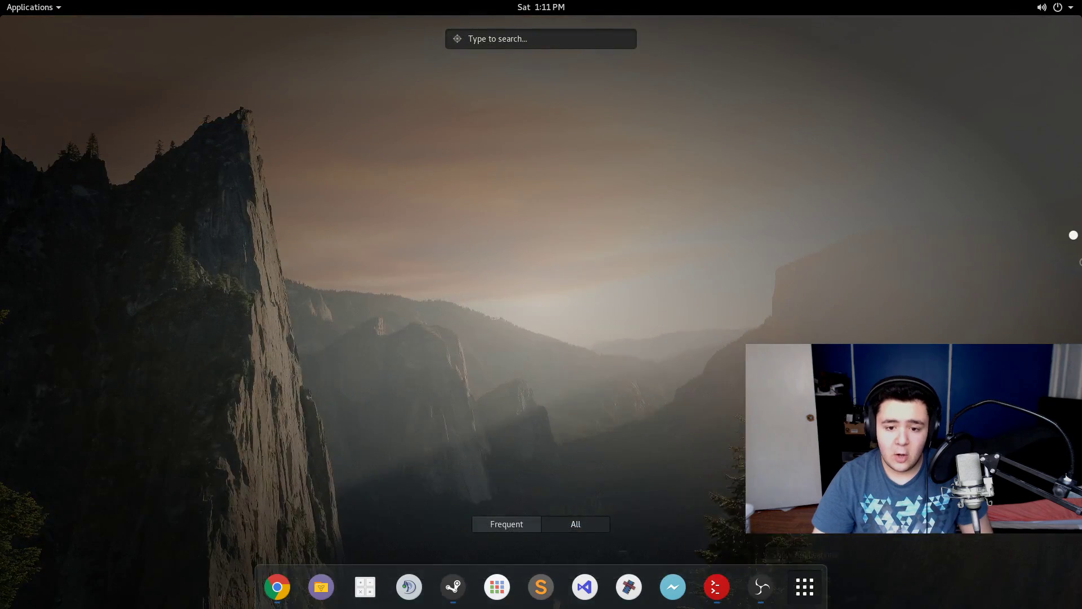
scroll(781, 283, "down", 2)
scroll(780, 284, "up", 1)
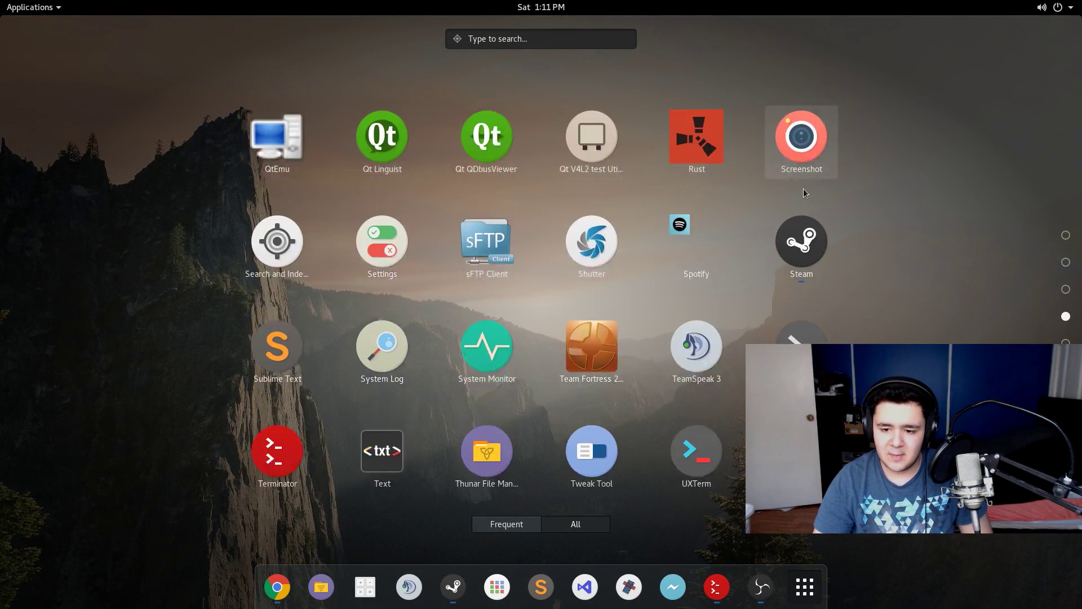
scroll(780, 284, "down", 1)
left_click_drag(799, 226, 645, 588)
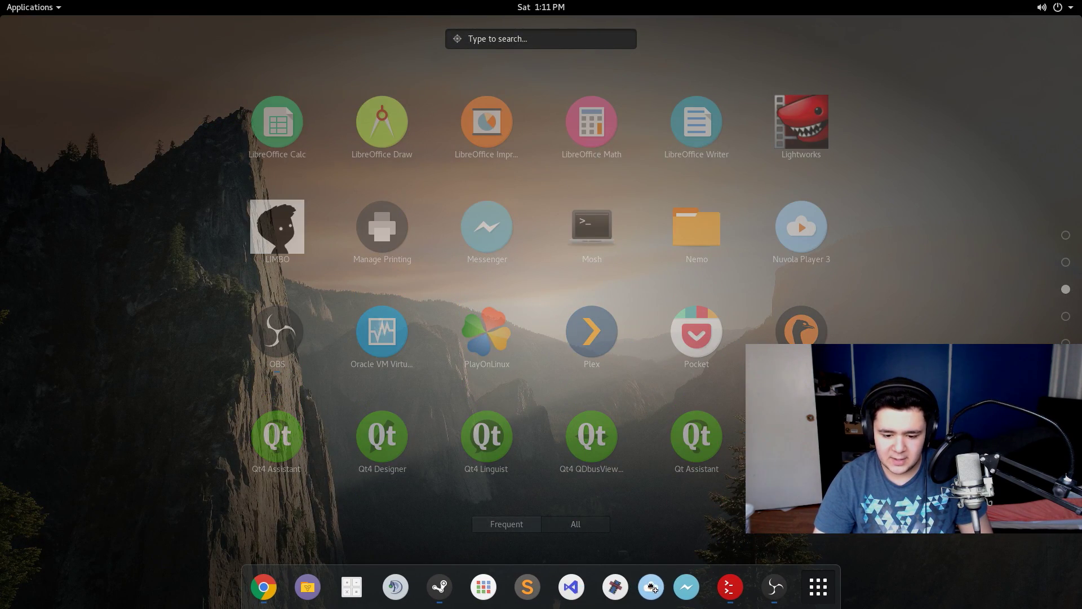
left_click(827, 592)
left_click(827, 592)
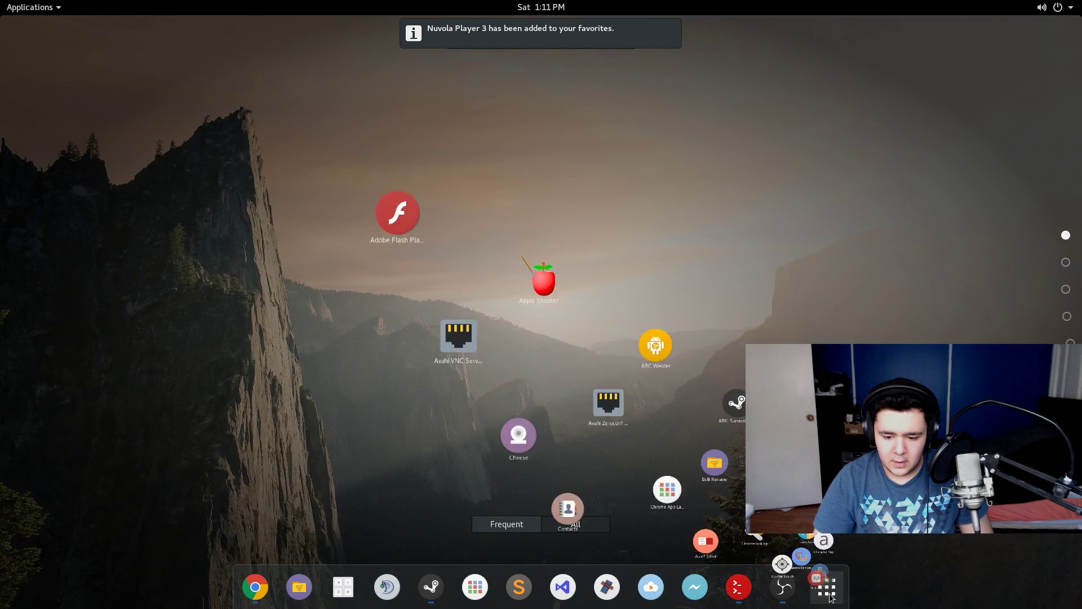
- Leave the application overview, launch Nuvola Player 3 to view its Services window, and close it again
left_click(828, 592)
left_click(651, 588)
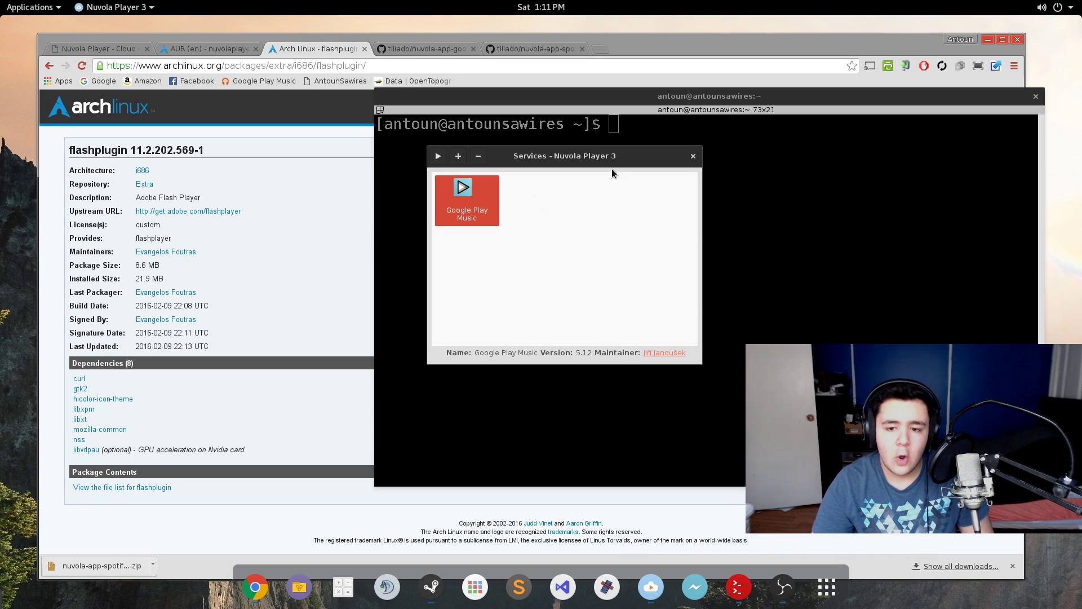
left_click(695, 159)
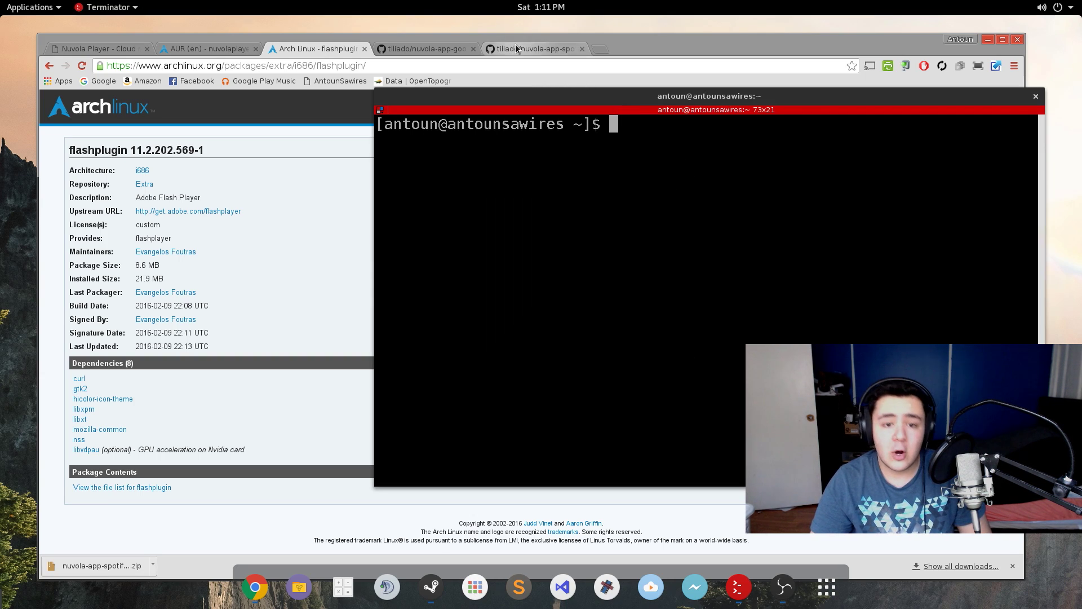
- Review the README installation instructions of the nuvola-app-spotify and nuvola-app-google-play-music repositories on GitHub, highlighting the "make install" command
left_click(533, 48)
scroll(489, 260, "down", 3)
scroll(489, 261, "down", 3)
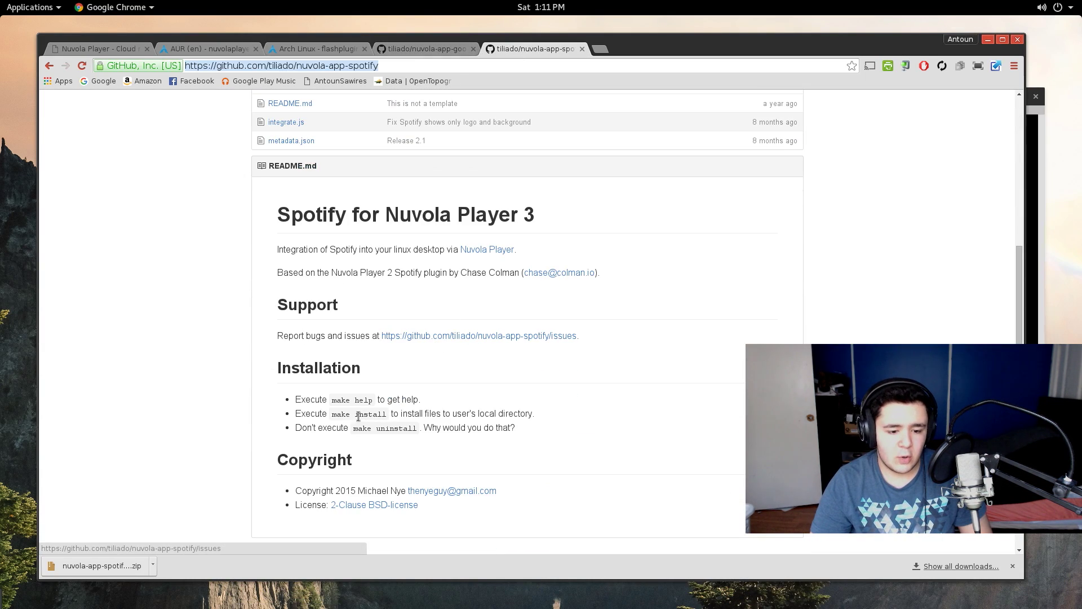
left_click_drag(337, 415, 383, 414)
left_click(417, 49)
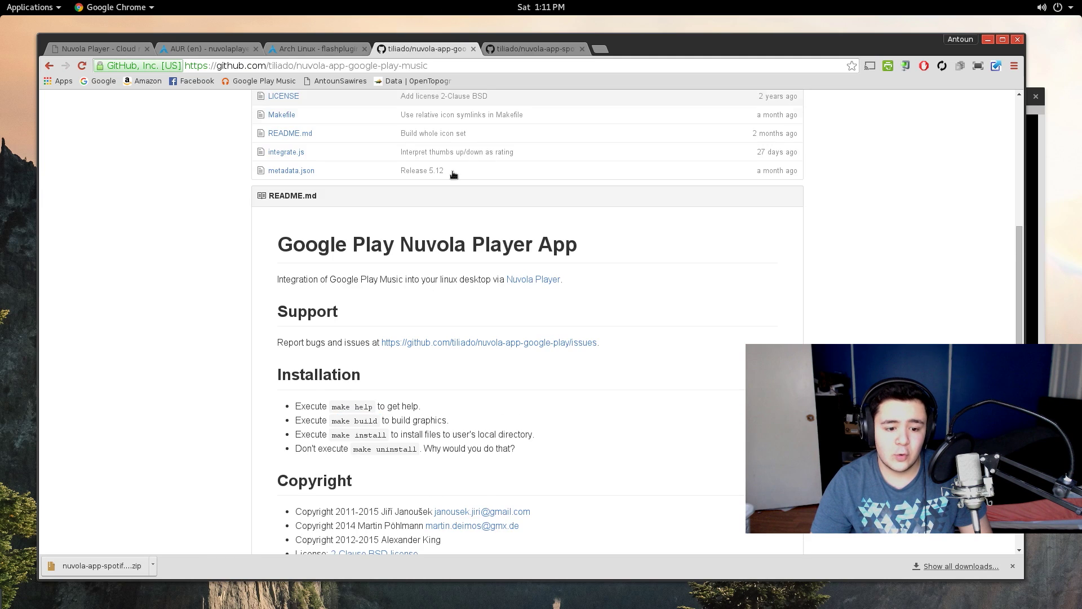
scroll(347, 403, "down", 1)
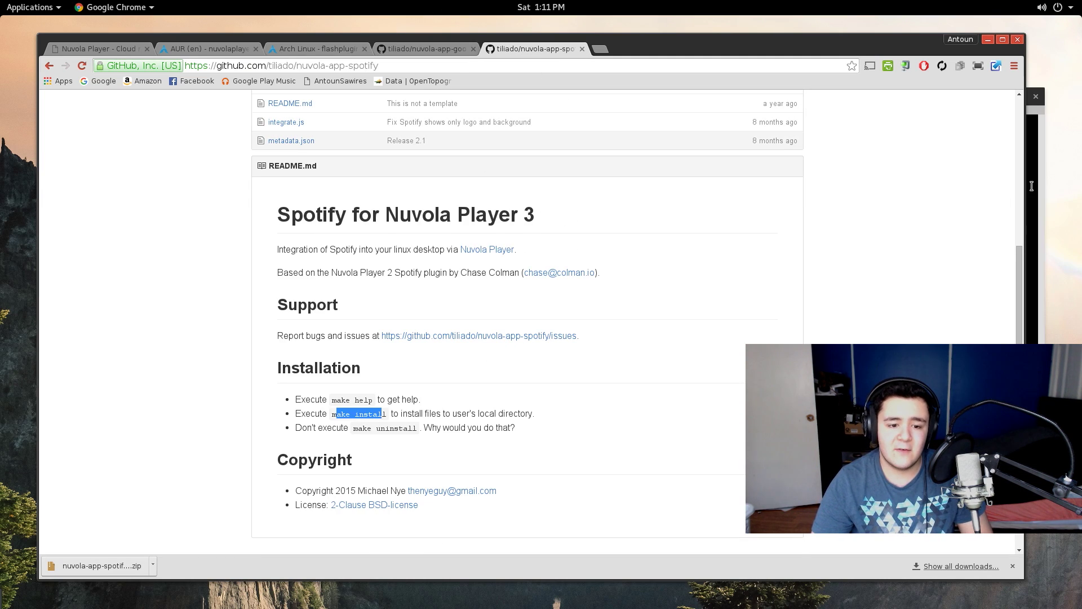
scroll(524, 254, "up", 1)
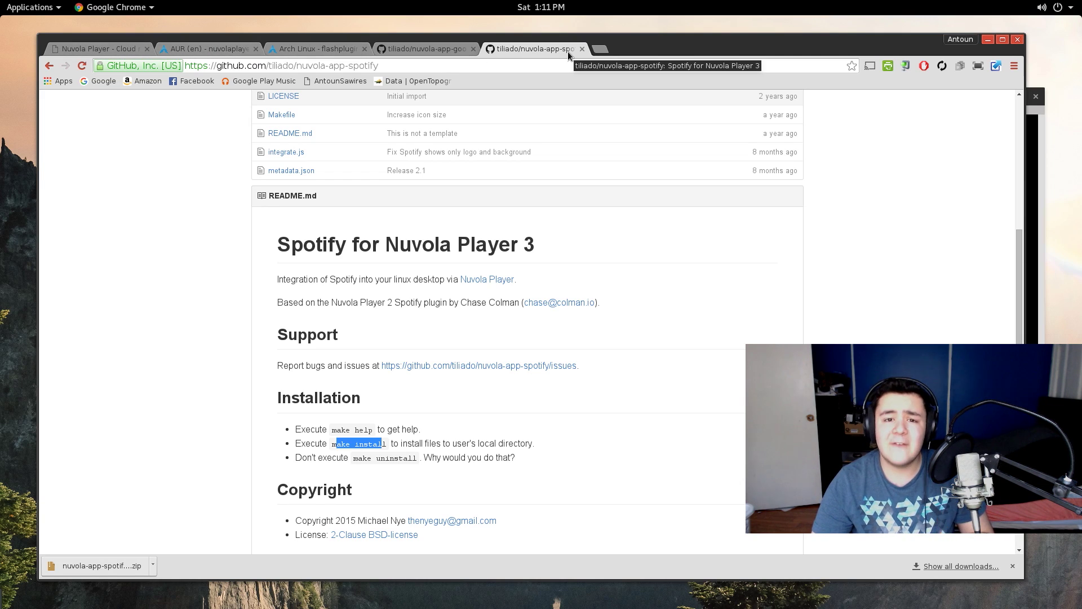
scroll(579, 181, "up", 8)
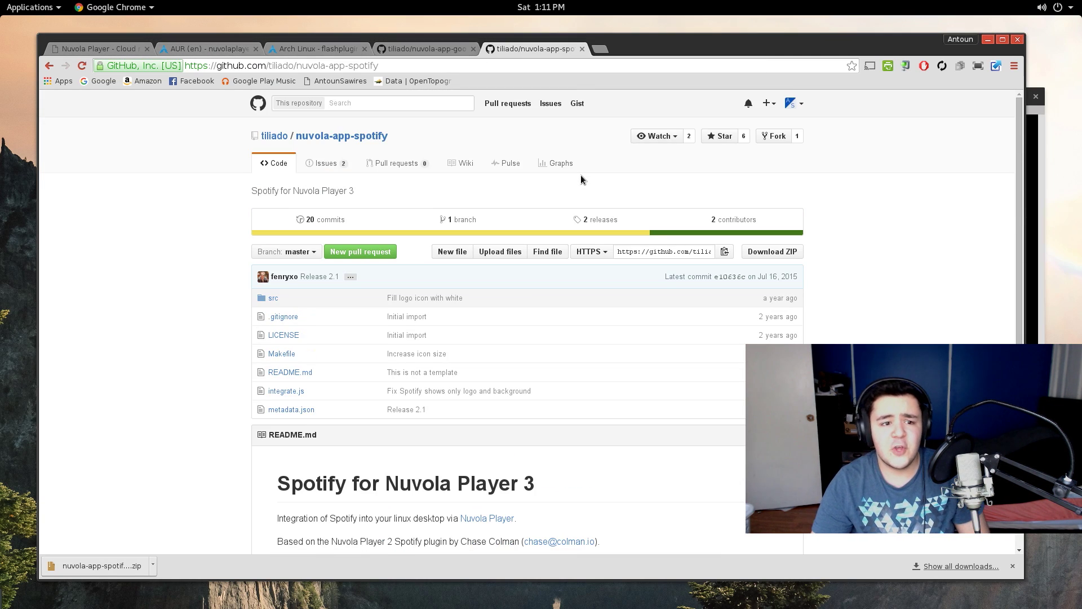
scroll(643, 212, "down", 5)
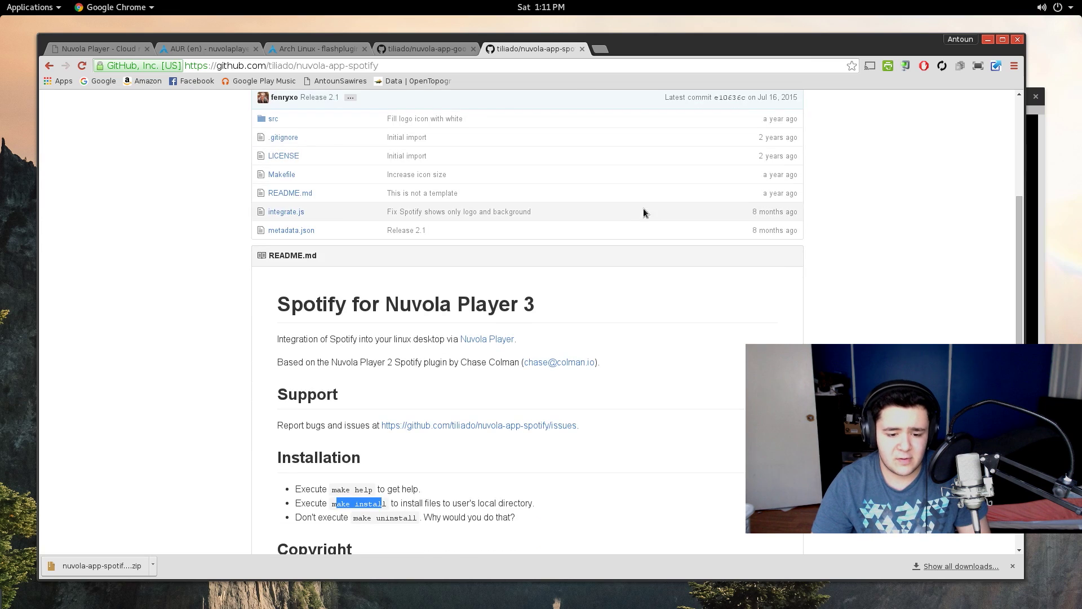
scroll(840, 232, "up", 5)
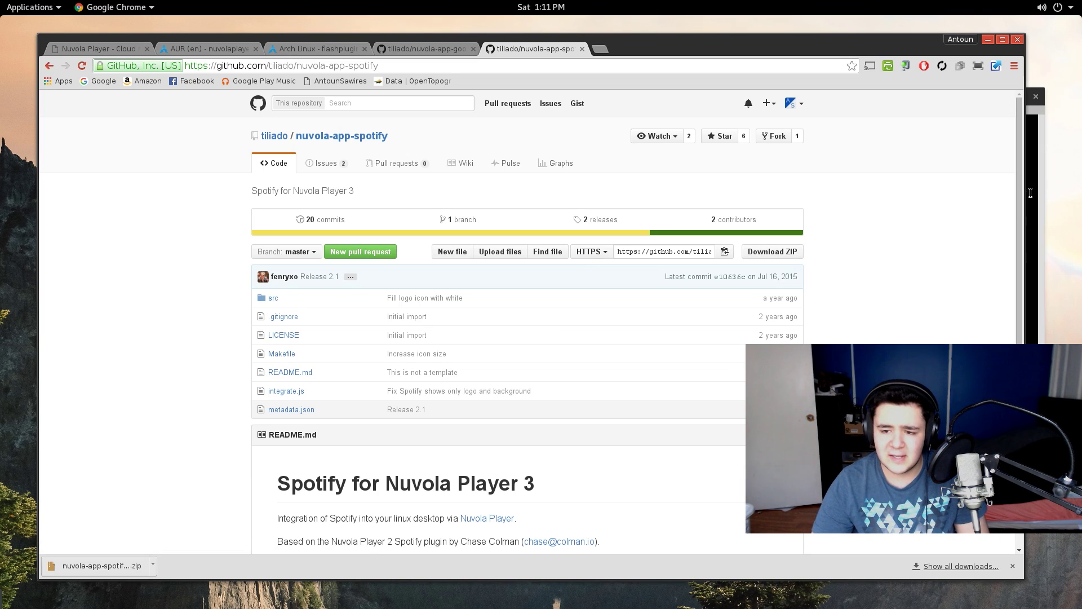
left_click(471, 65)
right_click(470, 65)
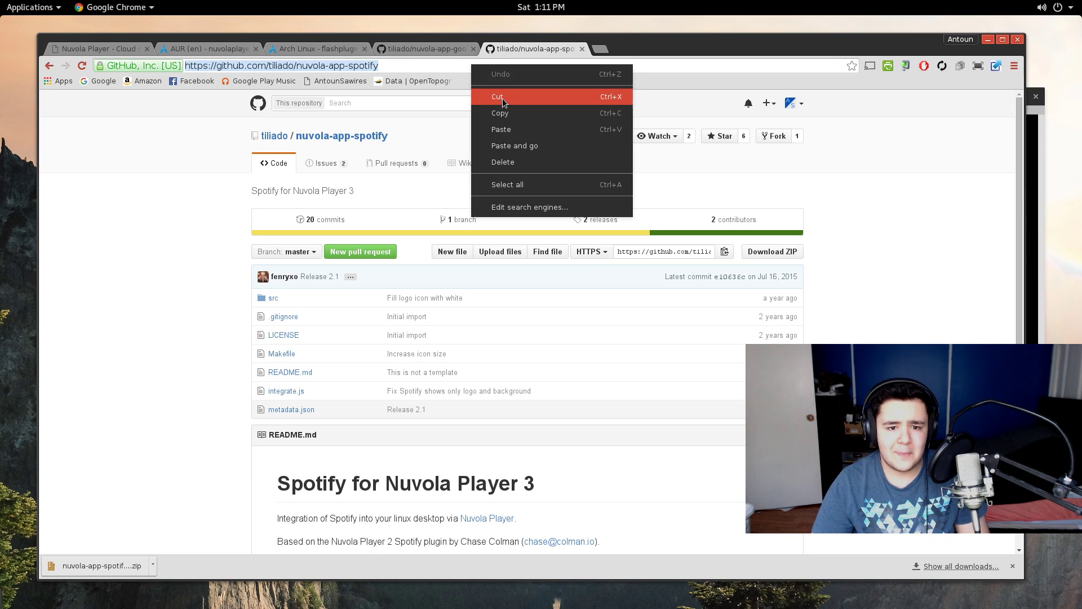
left_click(502, 110)
key("ctrl+alt+t")
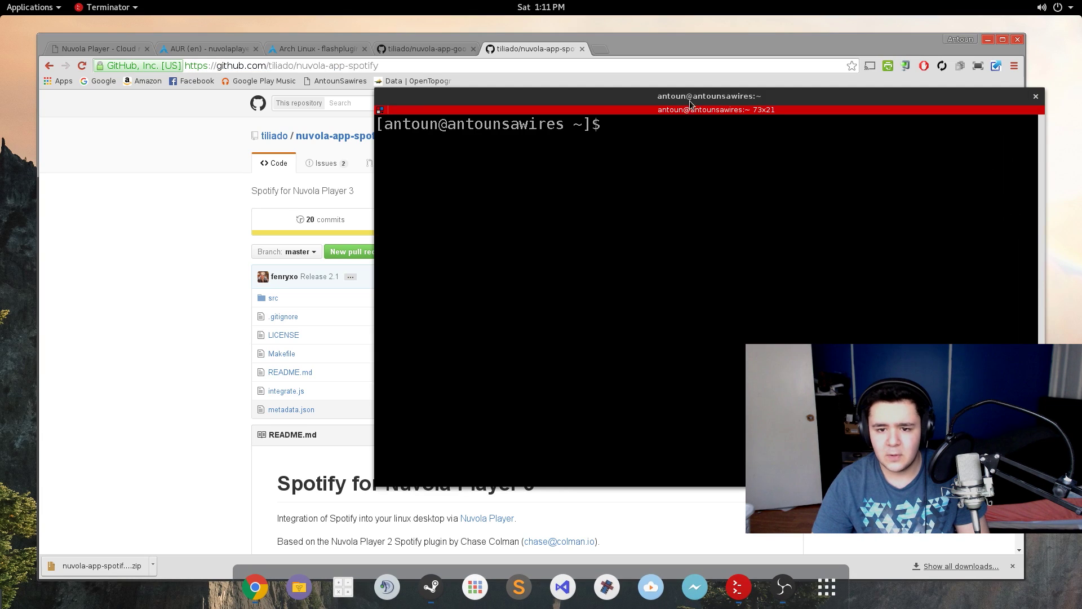
type("git clone")
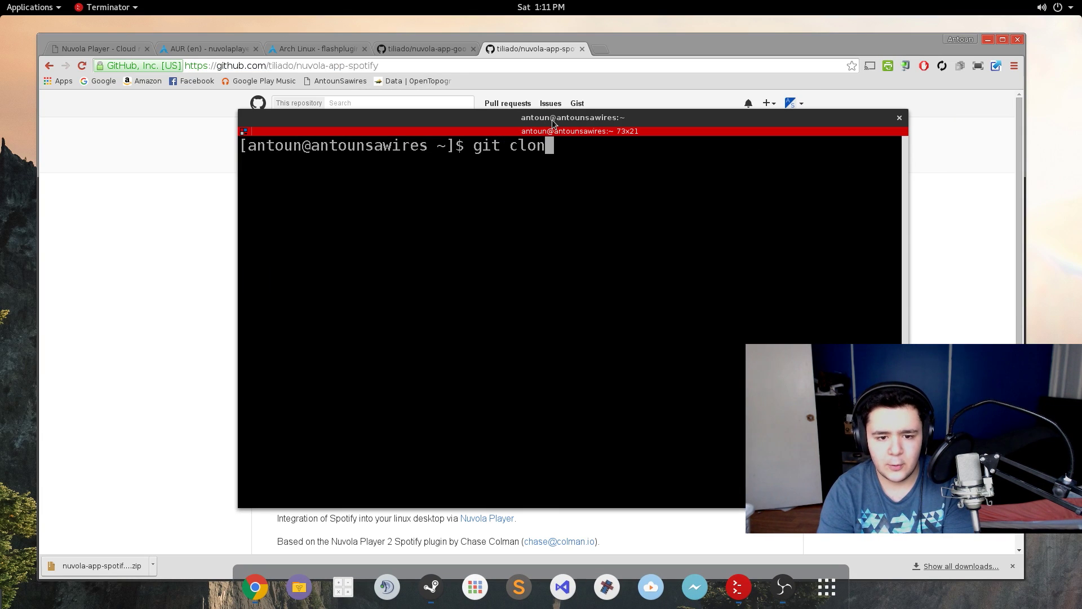
right_click(579, 146)
left_click(609, 165)
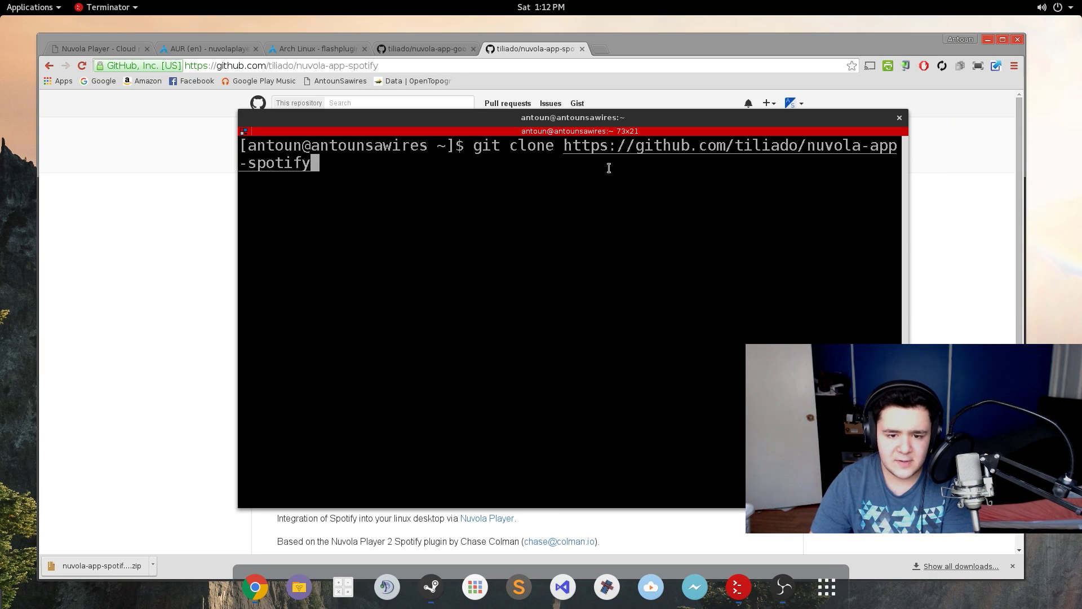
key("Return")
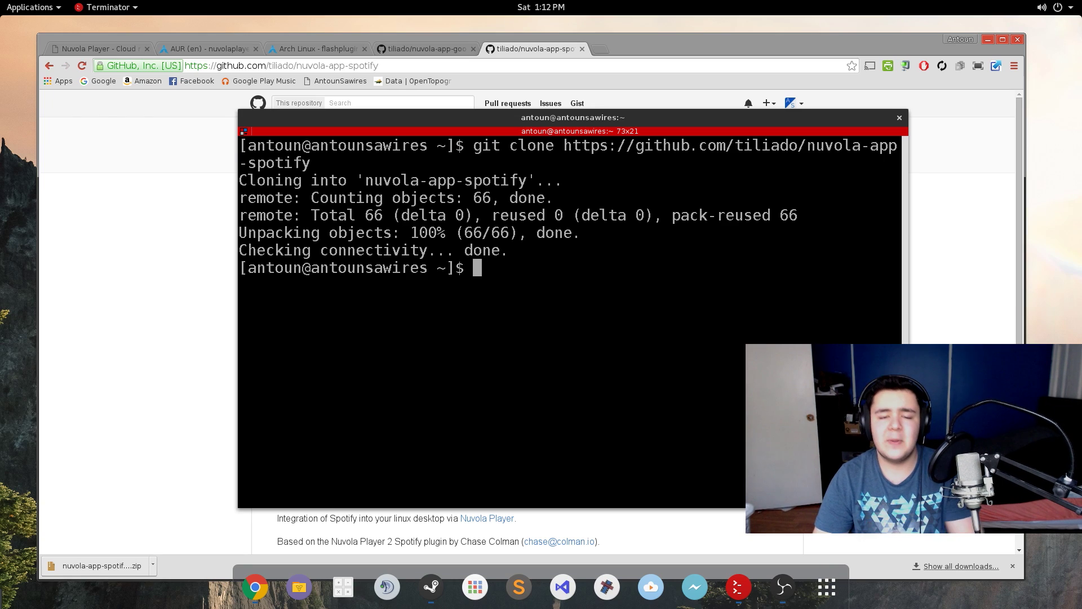
- List the home directory contents with "ls" and locate the cloned nuvola-app-spotify folder
type("ls")
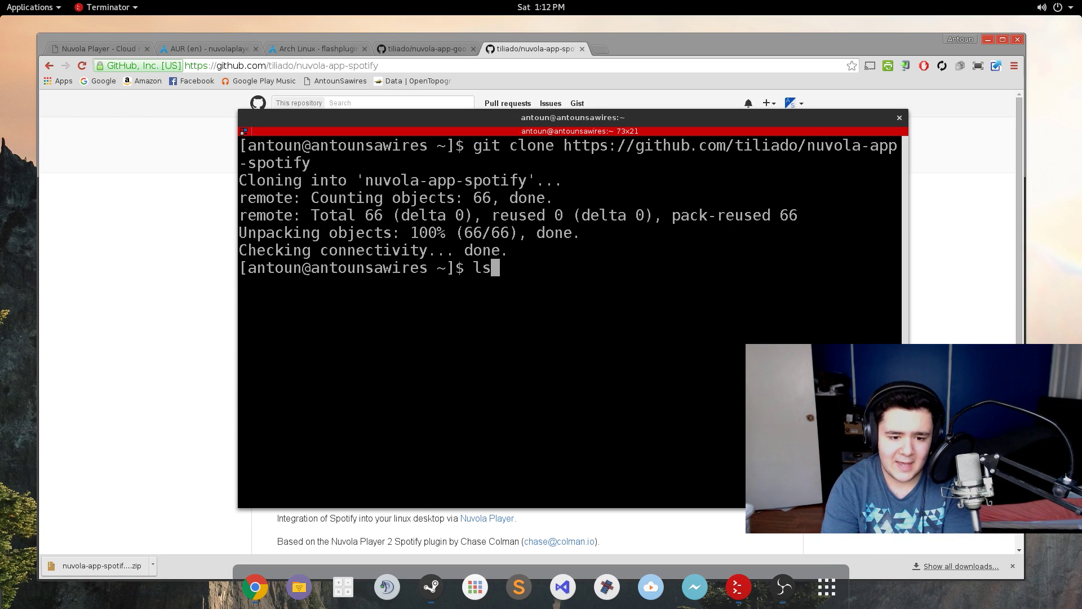
key("Return")
scroll(442, 289, "up", 3)
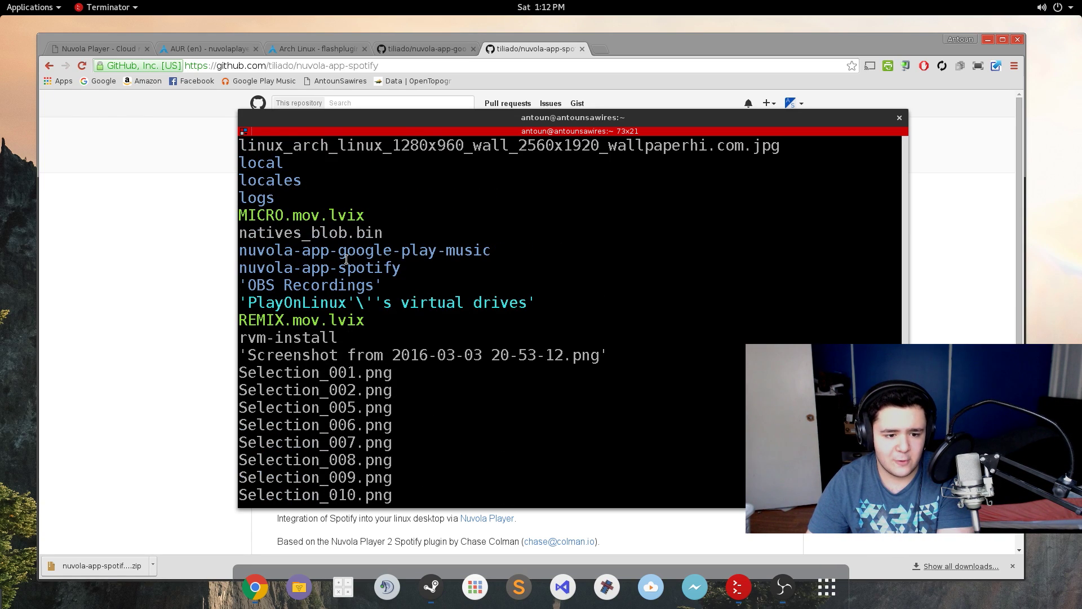
double_click(246, 271)
scroll(577, 283, "down", 3)
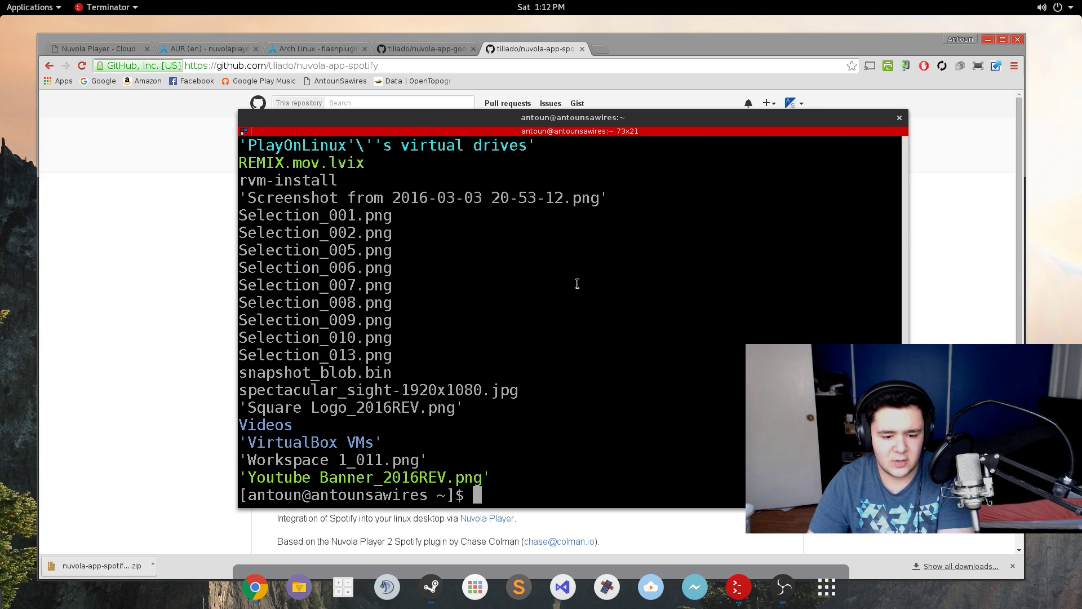
- Change into the cloned nuvola-app-spotify folder with "cd nuvola-app-spotify"
type("cd")
scroll(569, 319, "up", 2)
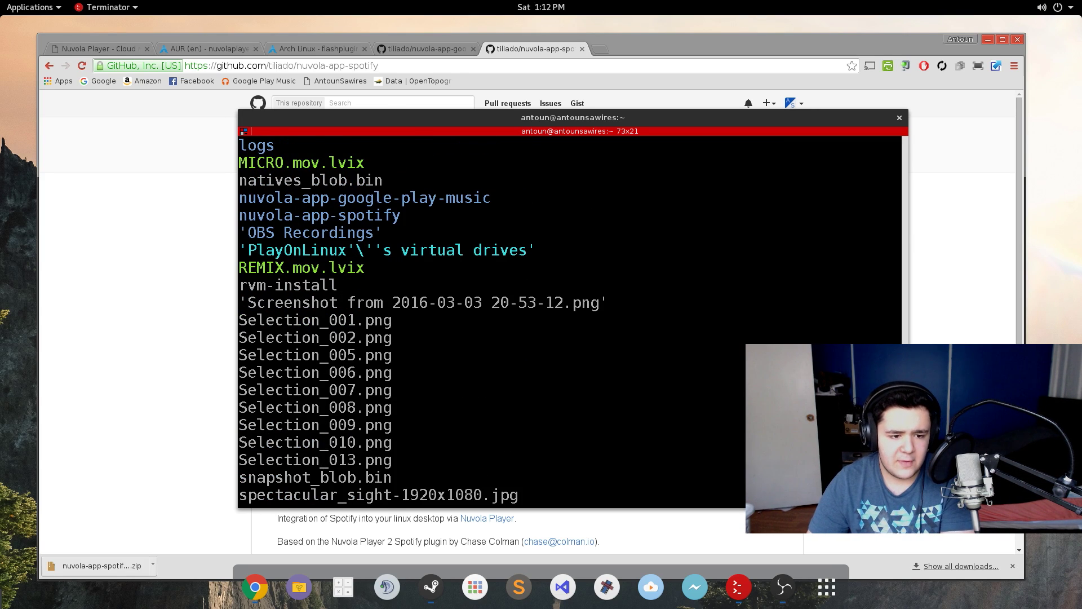
type("no")
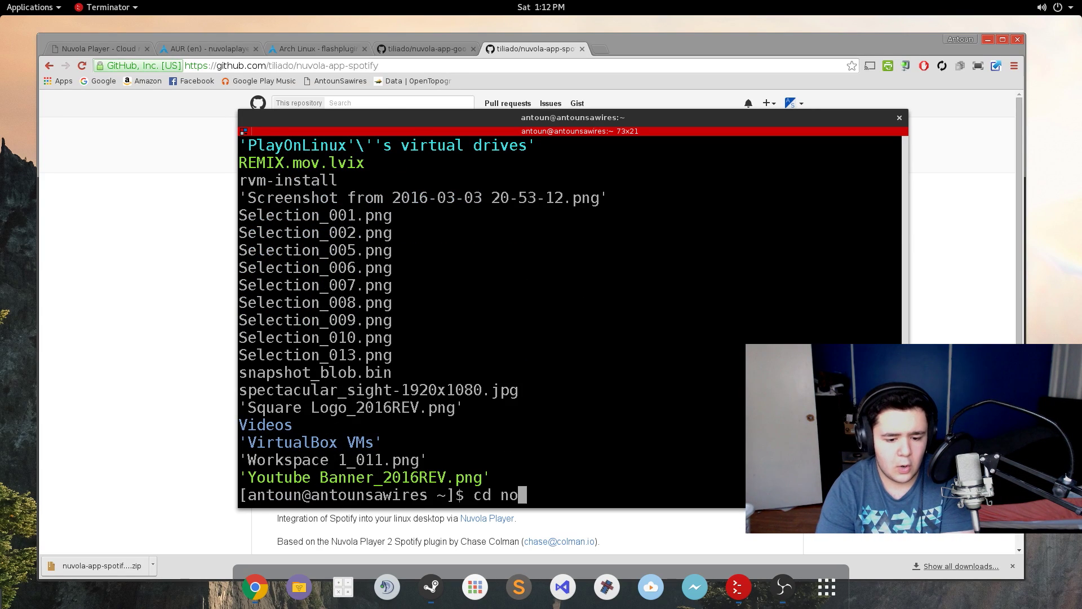
scroll(579, 282, "up", 2)
key("BackSpace")
type("uv")
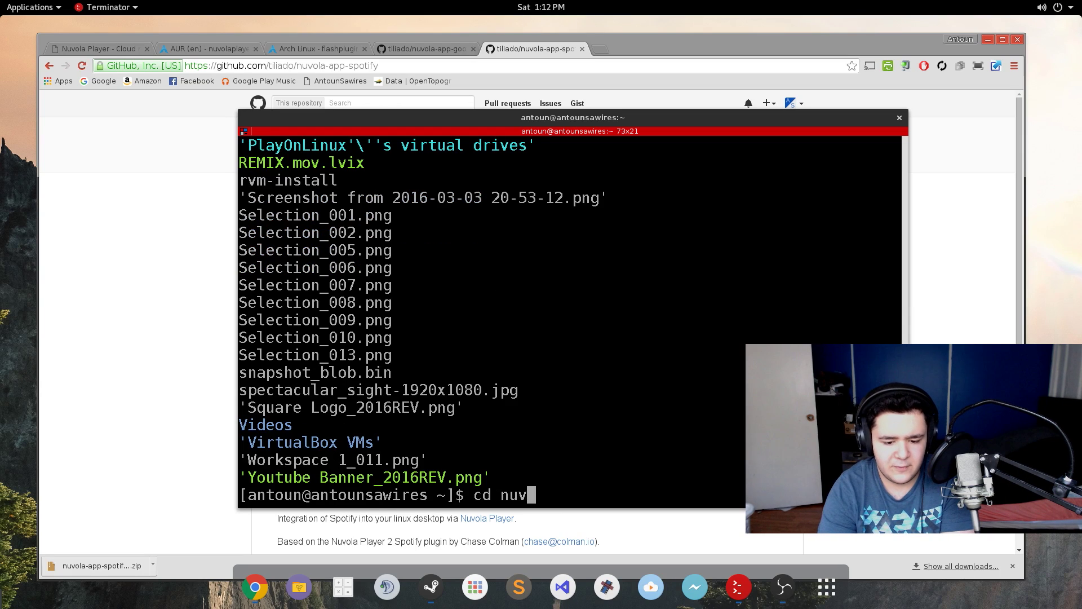
type("ola-")
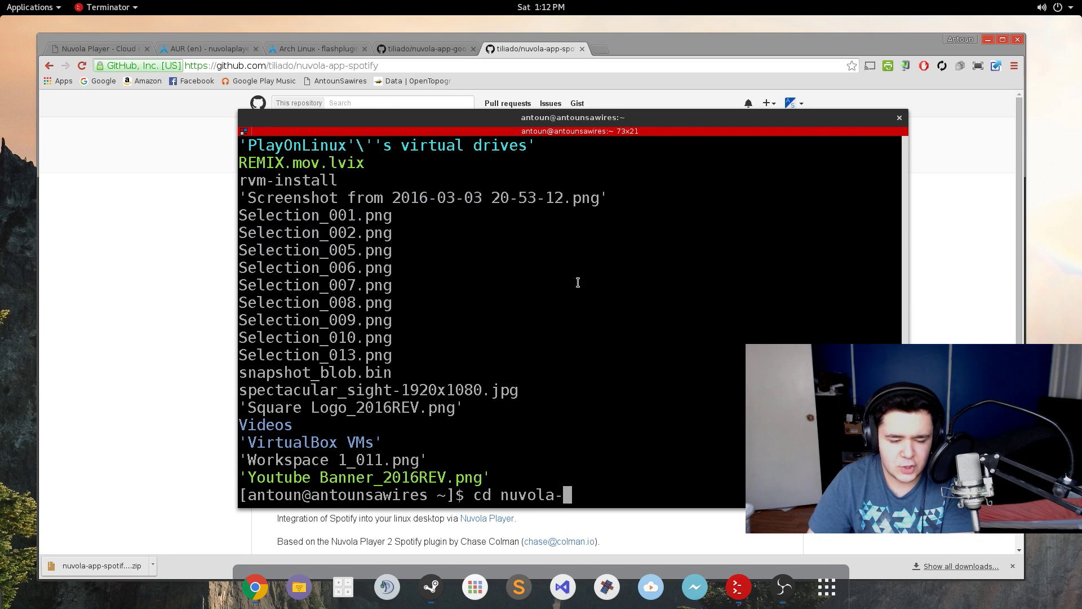
scroll(579, 284, "up", 2)
type("a")
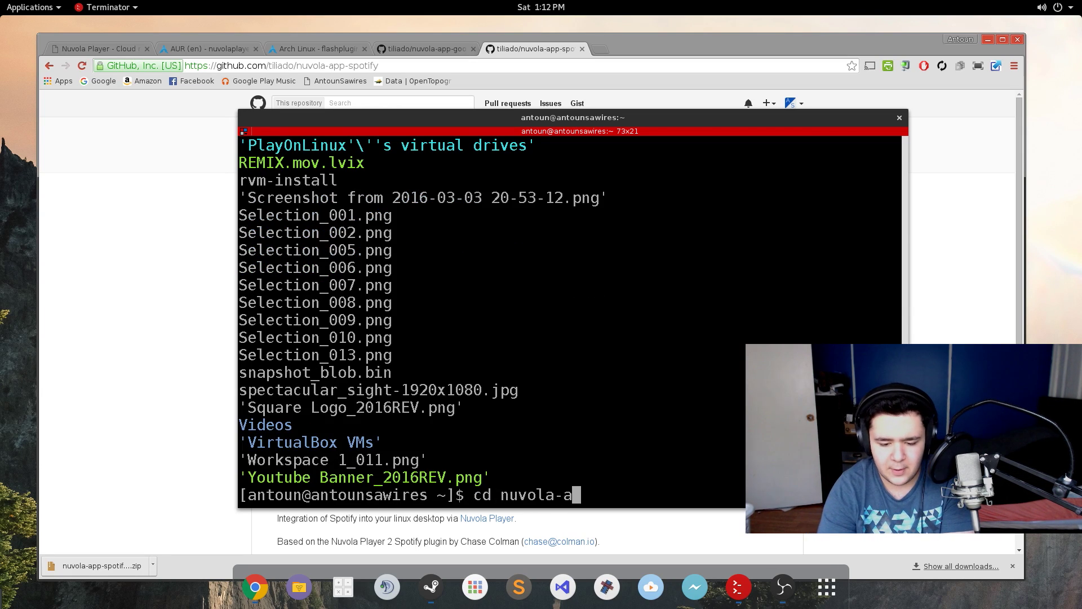
type("pp-spotifl")
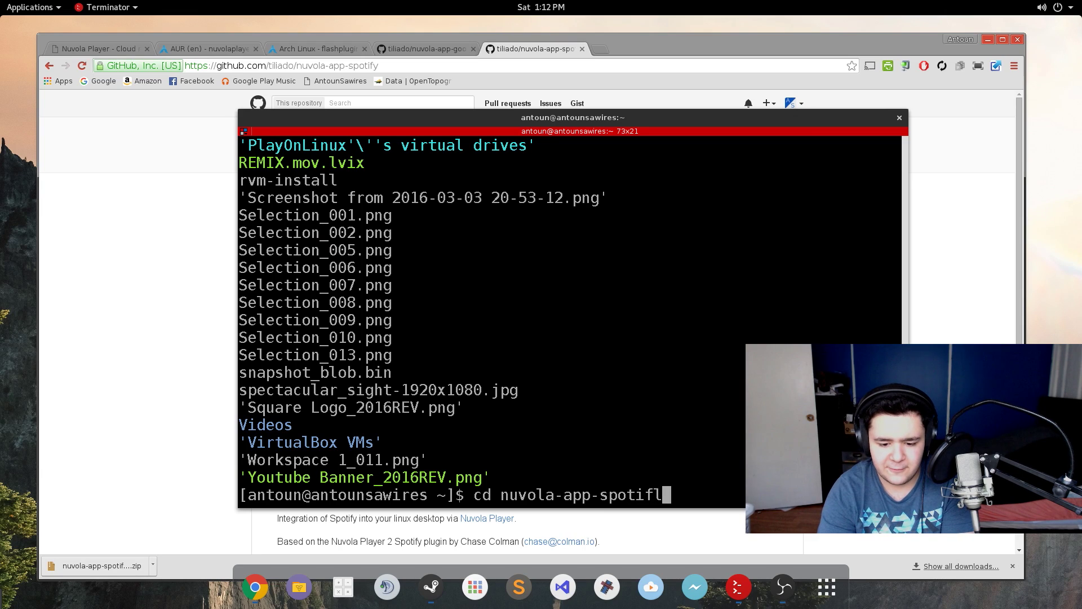
key("Return")
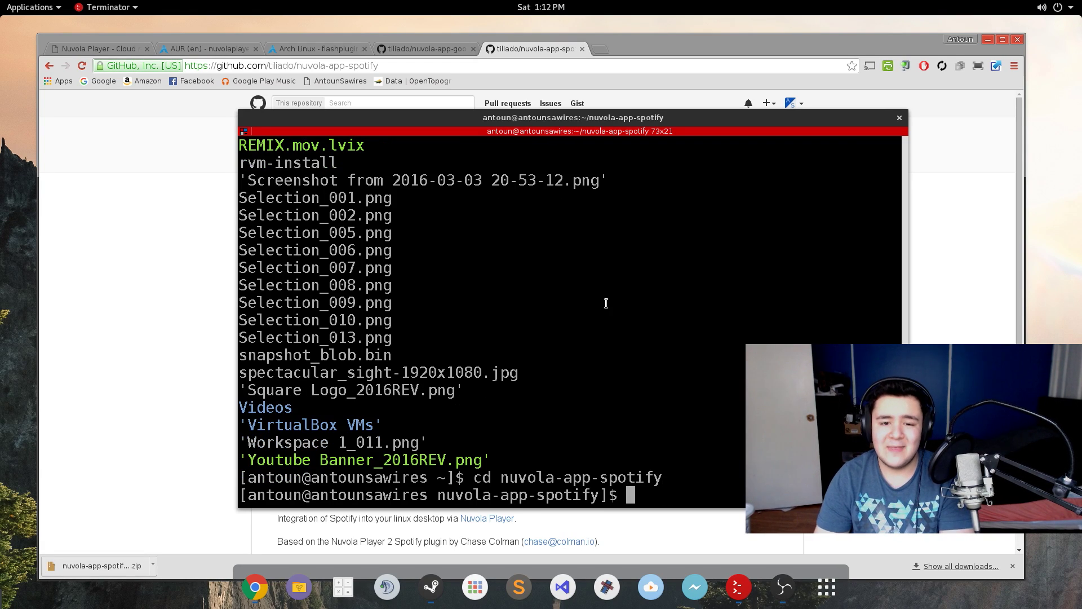
- Clear the terminal, bring the README's installation instructions into view beside it, and run "make install" in the nuvola-app-spotify folder
type("clear")
key("Return")
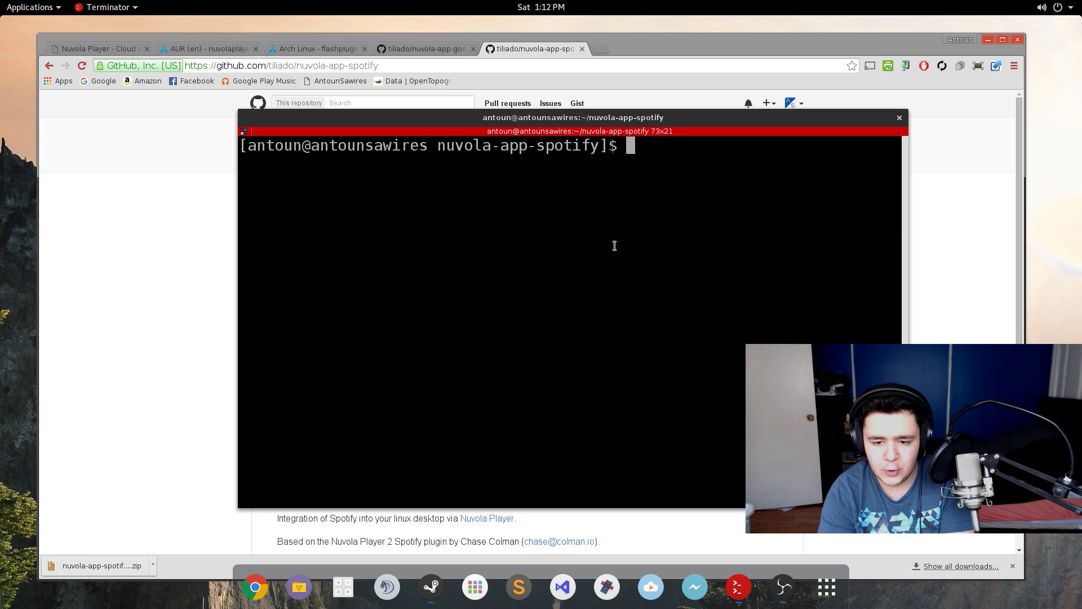
left_click_drag(464, 117, 676, 55)
scroll(231, 373, "down", 8)
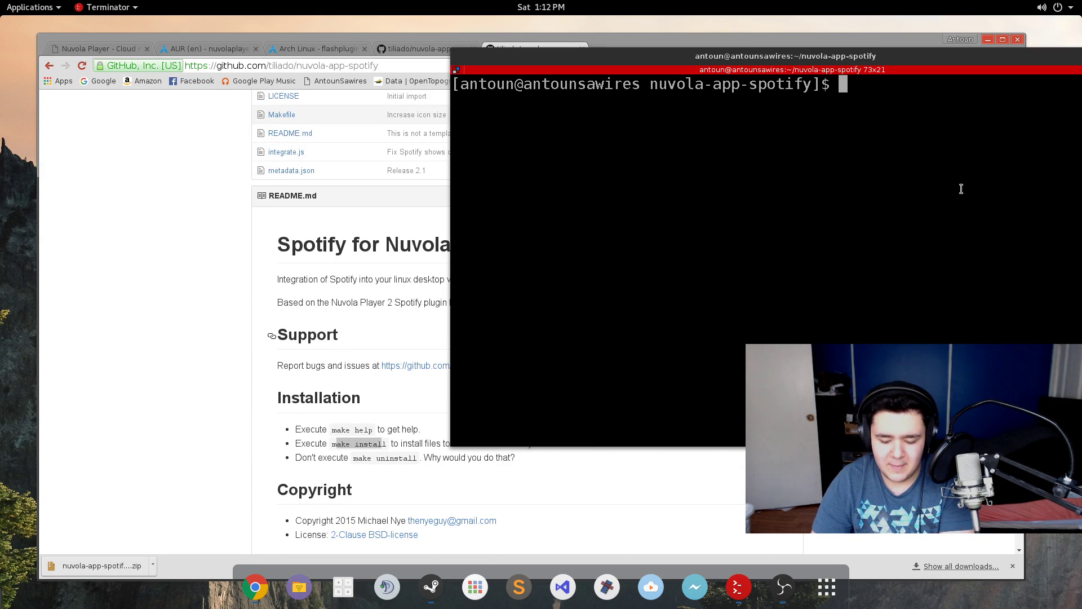
type("make install")
key("Return")
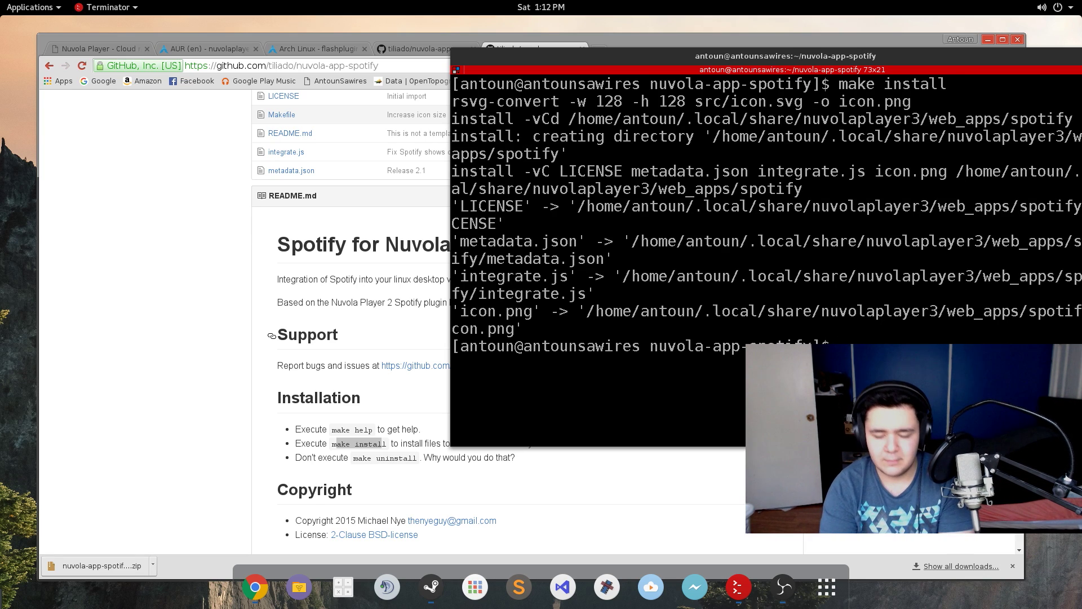
- Close the terminal, launch Nuvola Player 3 and start its Spotify service
left_click_drag(713, 69, 428, 105)
left_click(809, 85)
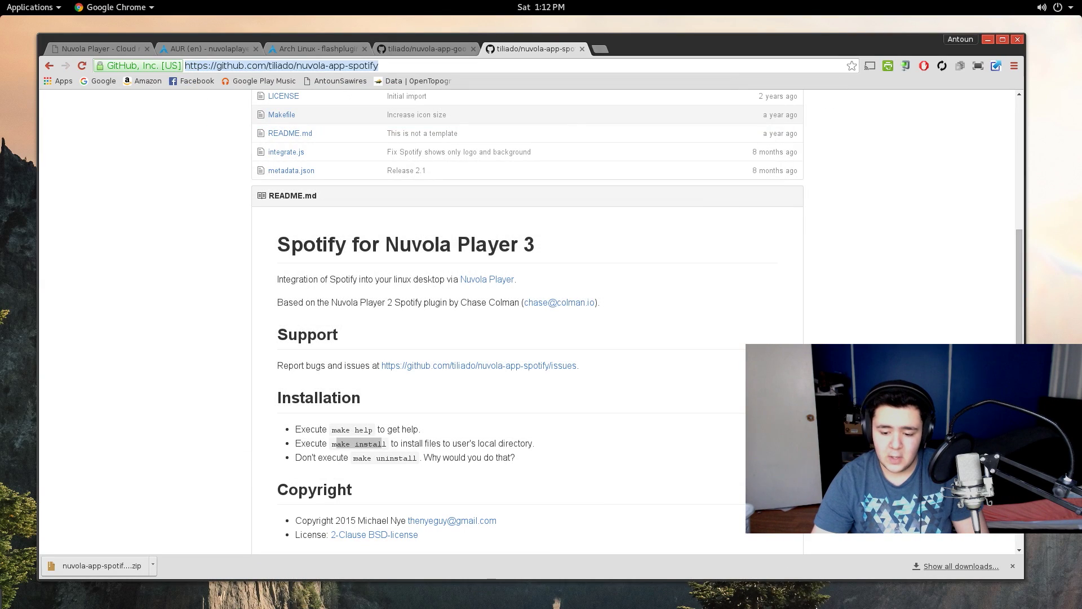
left_click(651, 587)
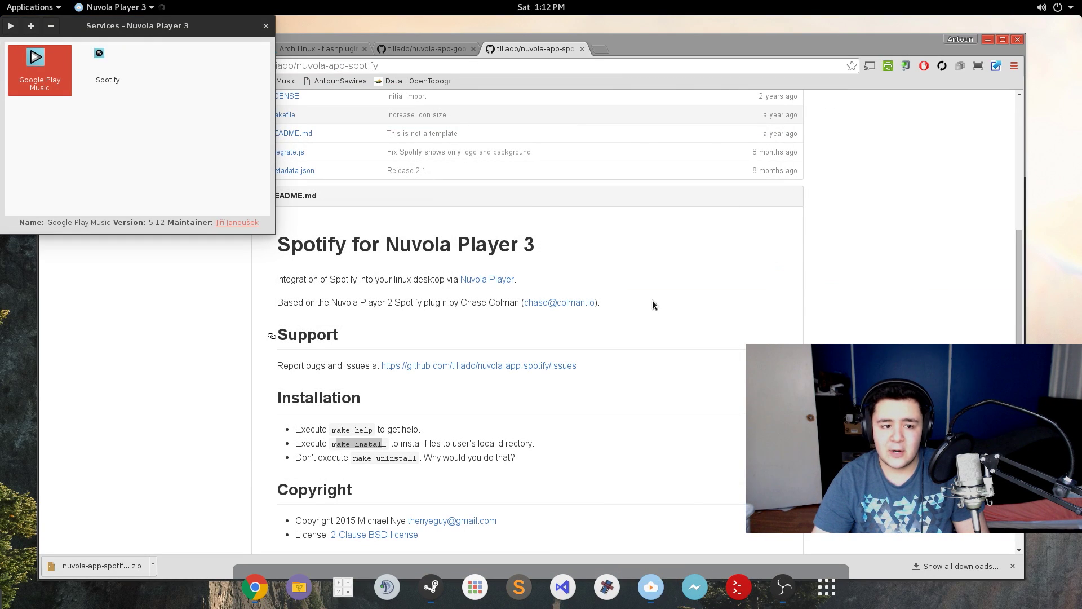
left_click(466, 164)
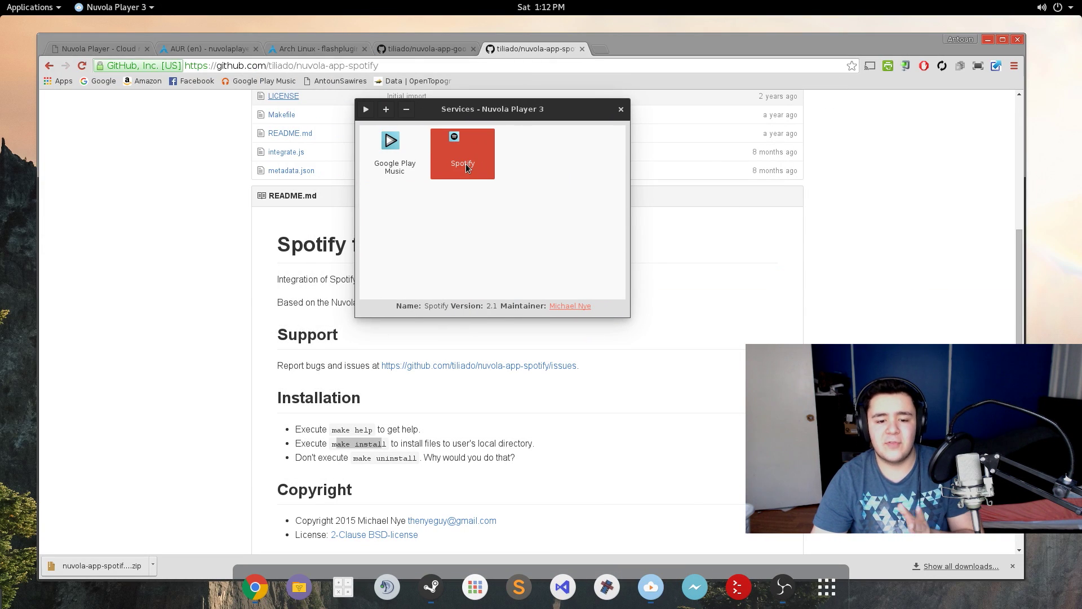
left_click(366, 109)
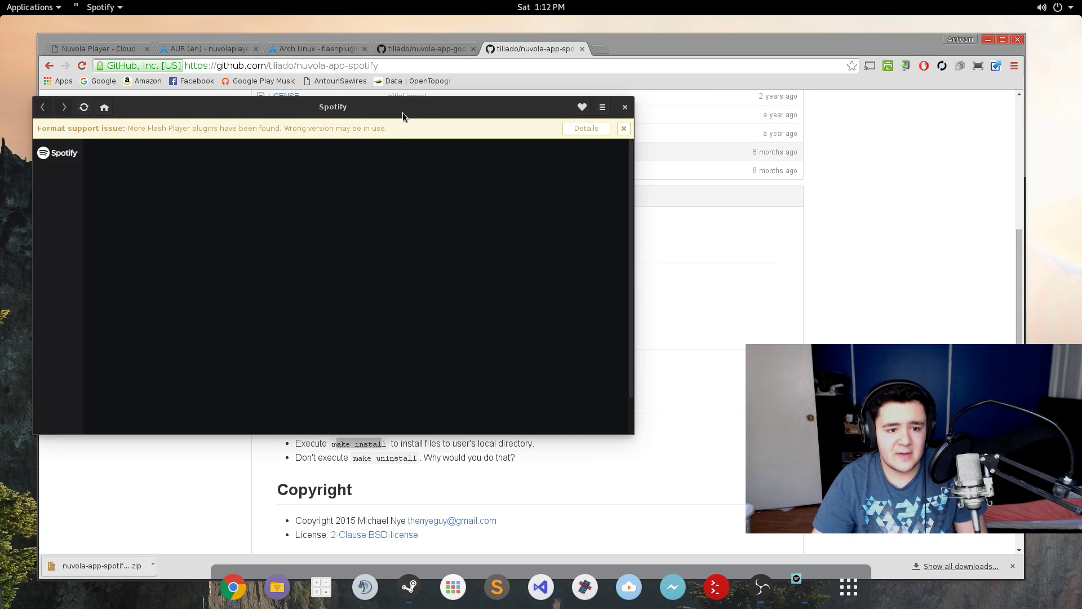
- Browse the Royalty Free playlist in Spotify and play the song "From the Edge of the Cliffs"
left_click_drag(402, 113, 501, 123)
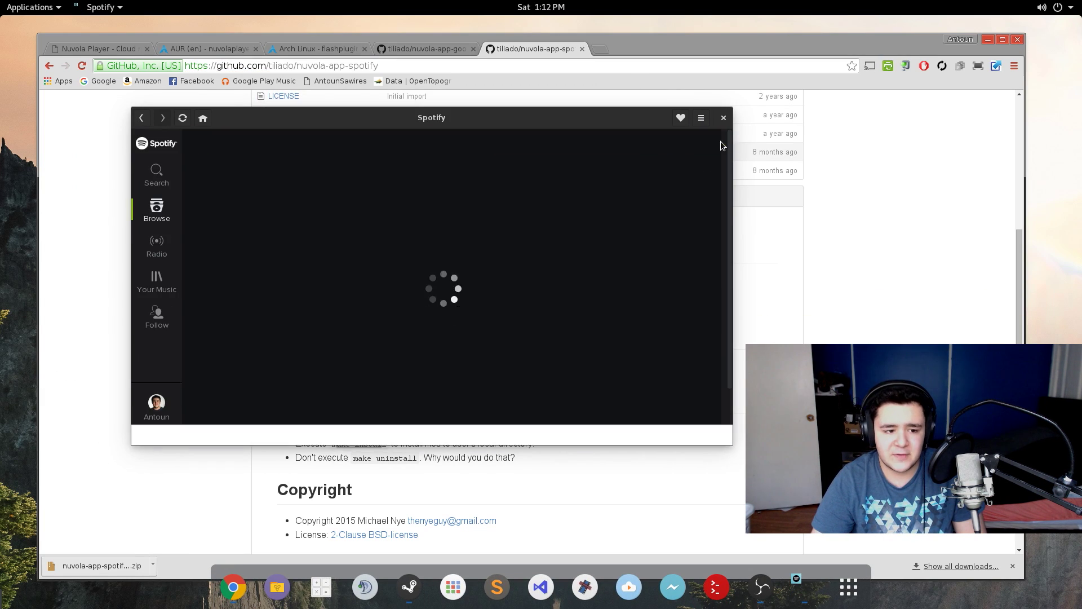
left_click(154, 176)
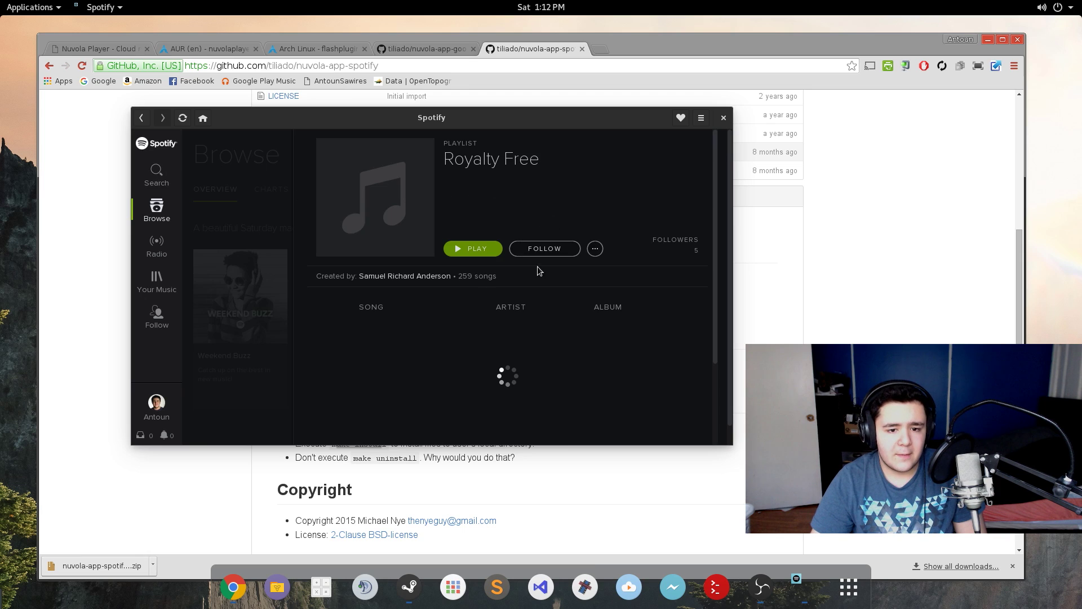
scroll(462, 347, "down", 3)
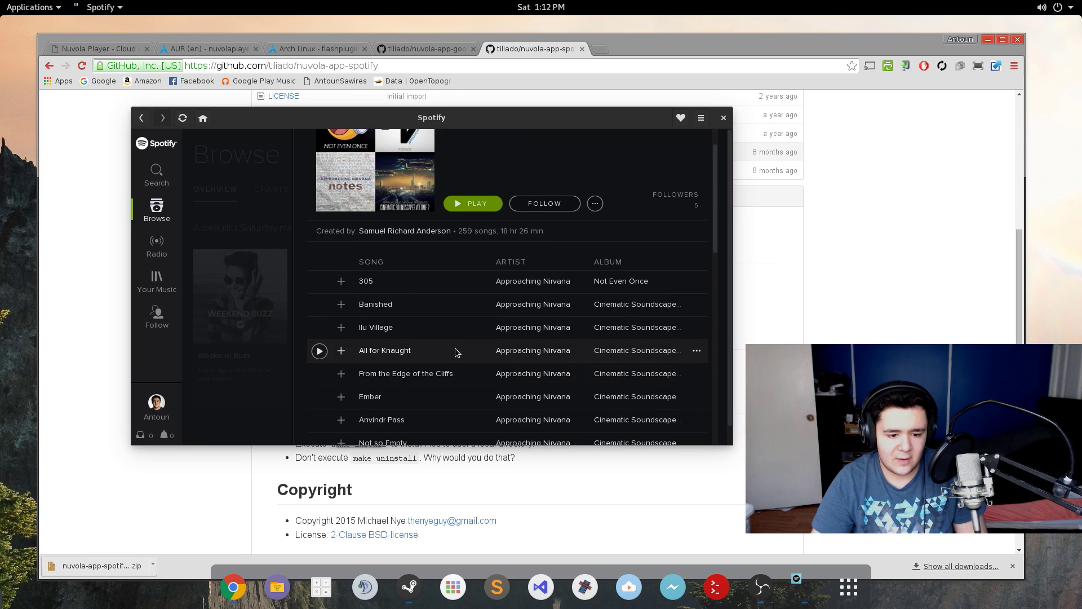
scroll(365, 356, "down", 1)
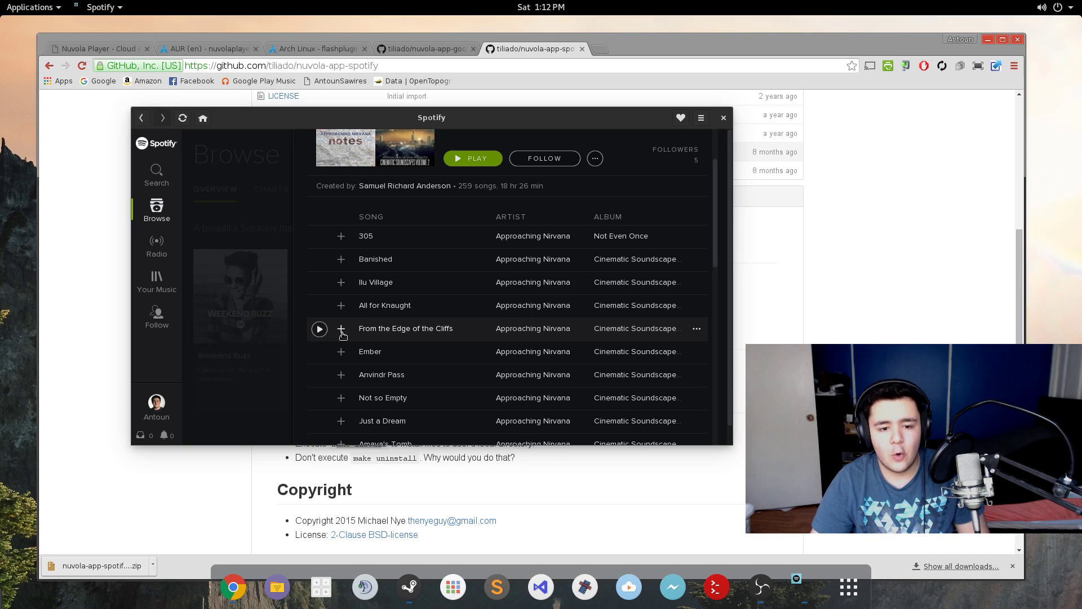
scroll(342, 335, "up", 4)
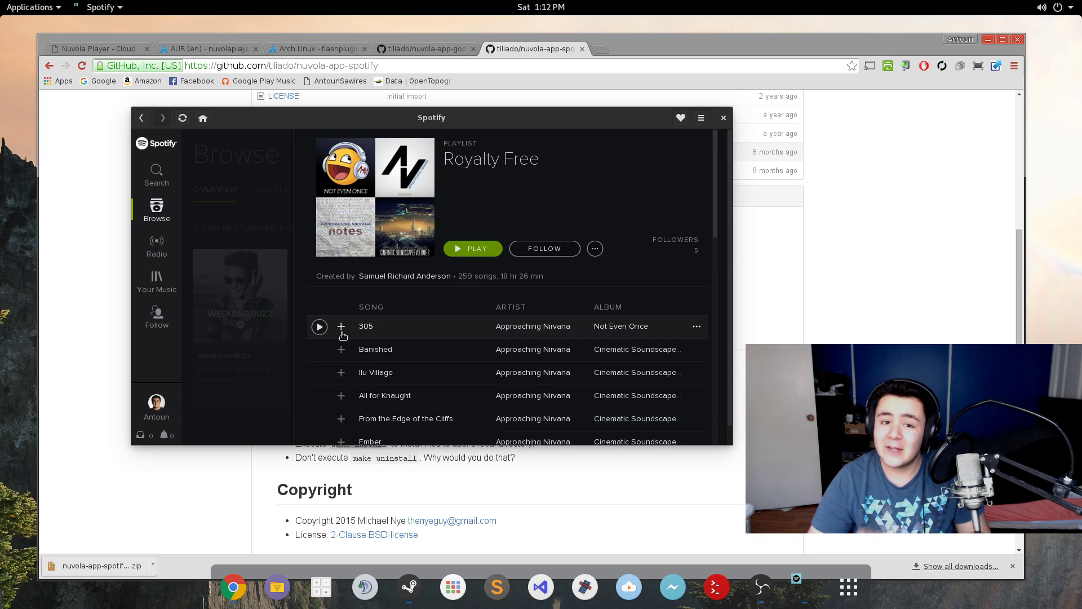
scroll(342, 334, "down", 3)
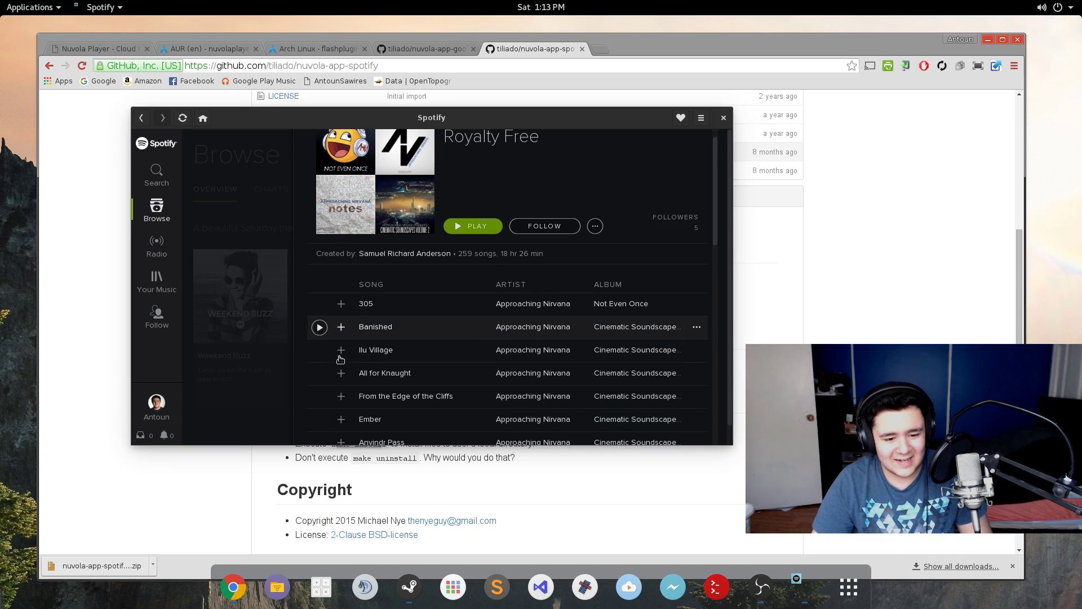
scroll(340, 364, "up", 2)
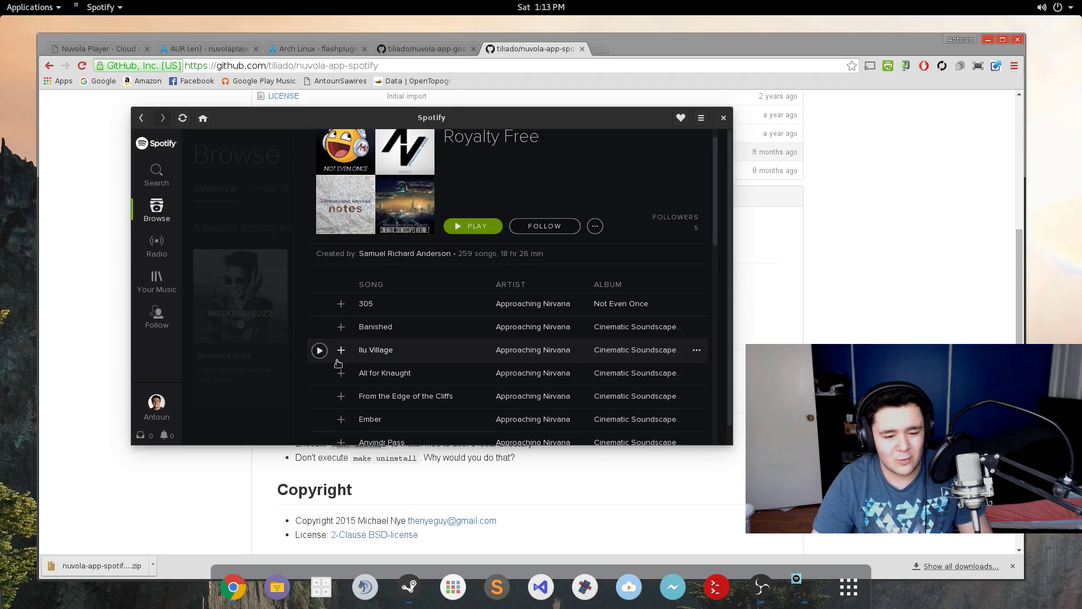
scroll(338, 364, "down", 1)
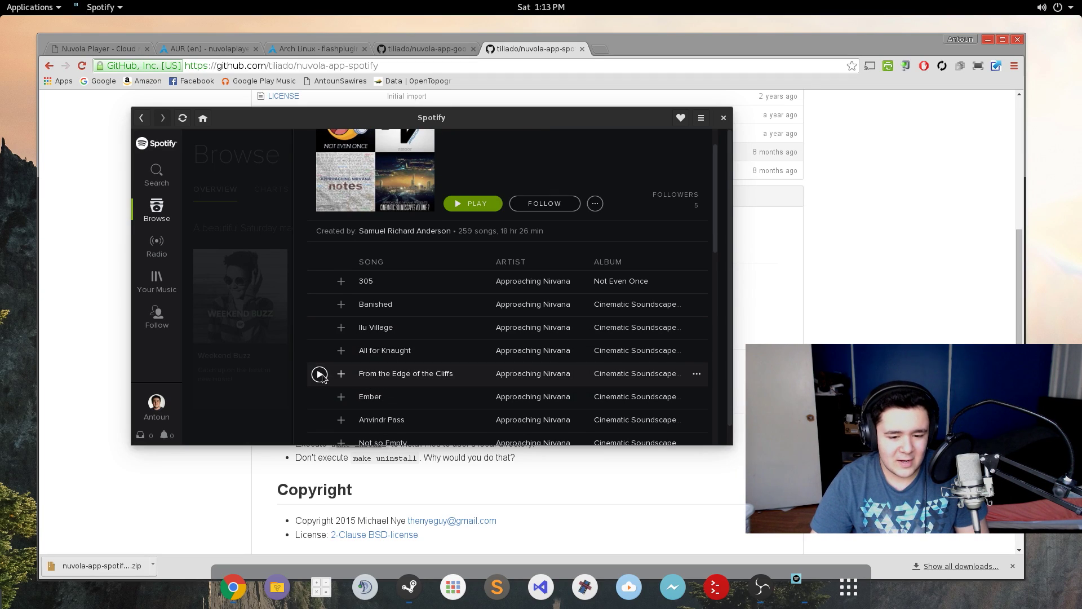
left_click(320, 374)
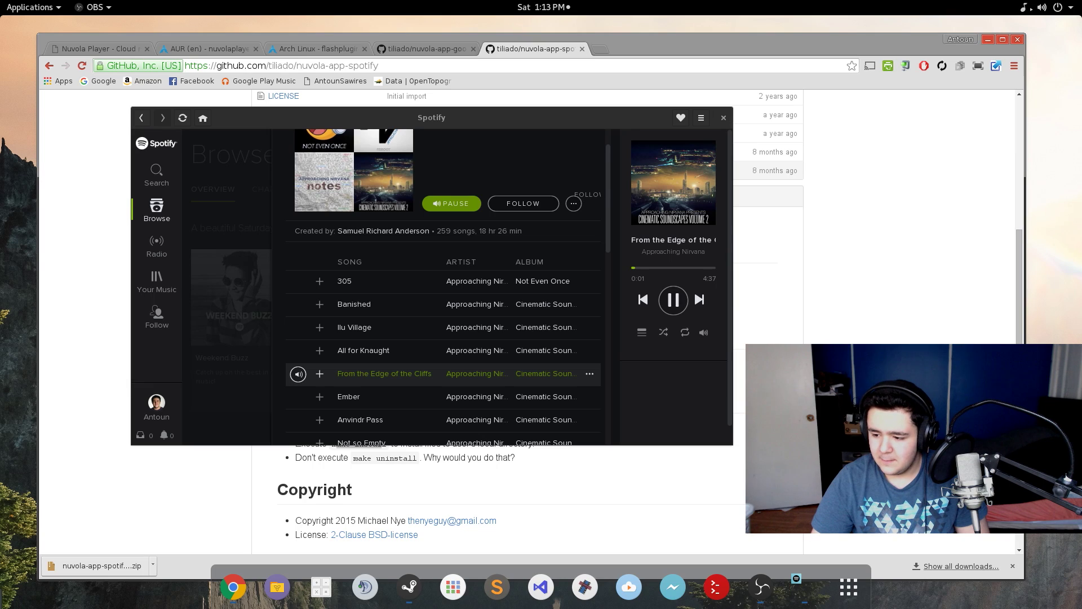
- Lower the system headphone volume to about a quarter of its range
left_click(1042, 7)
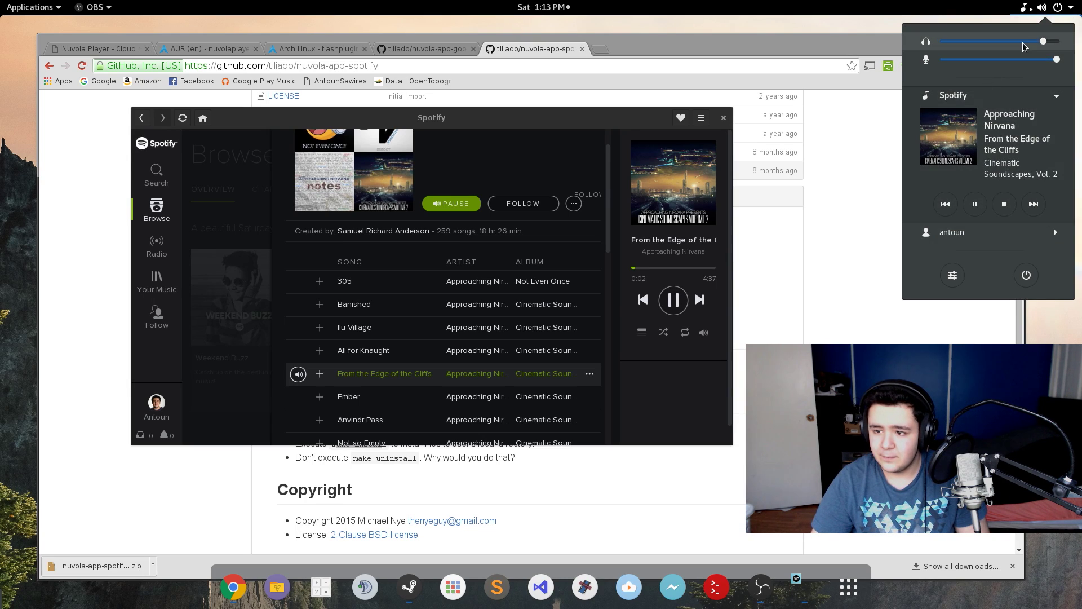
left_click(967, 49)
left_click(626, 231)
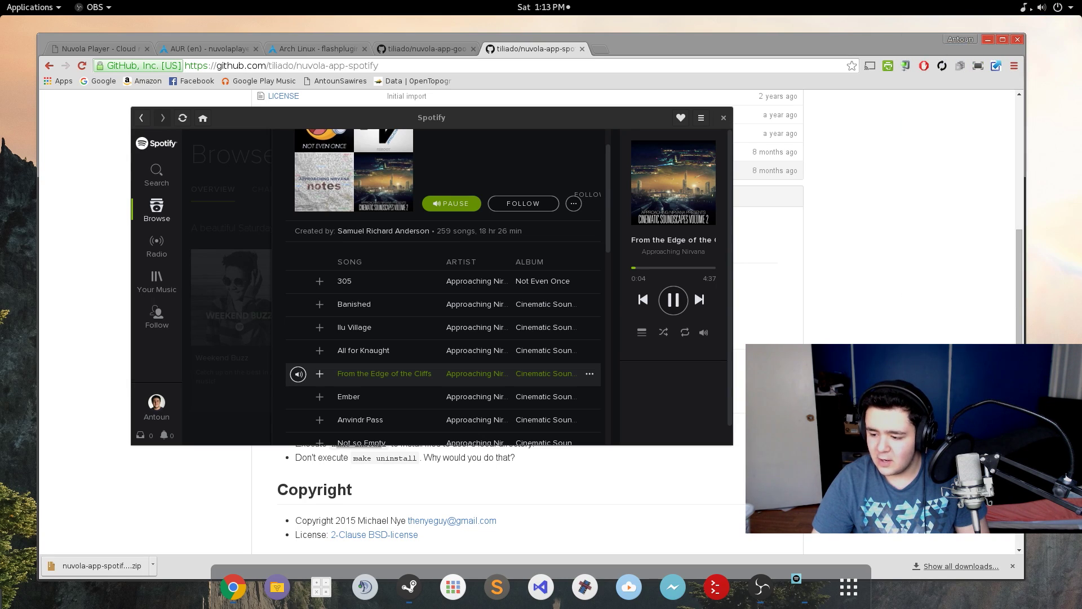
- Close the Spotify window while the song is playing, and close the Chrome window
mouse_move(528, 119)
left_mouse_down()
mouse_move(558, 125)
mouse_move(533, 126)
left_mouse_up()
left_click(728, 124)
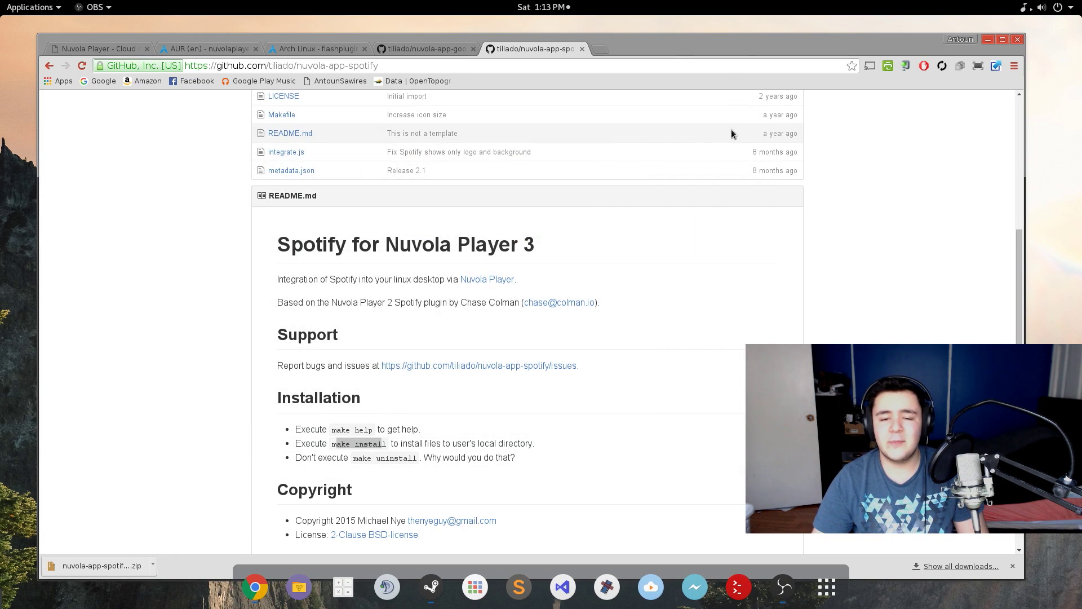
left_click(1017, 39)
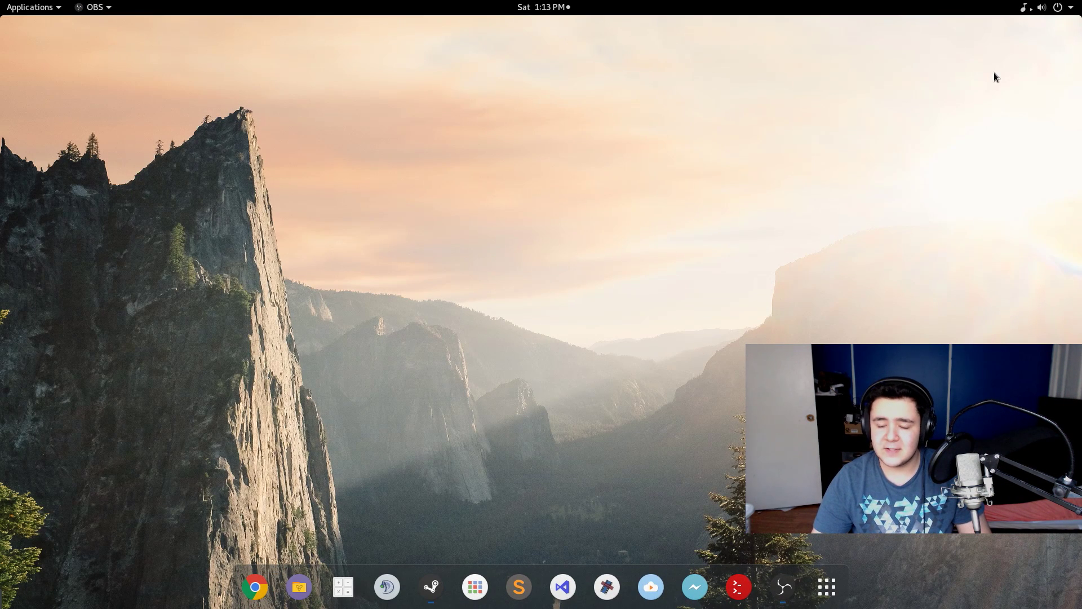
- Examine the Spotify playback controls in the desktop's system menu, then dismiss it
left_click(1041, 7)
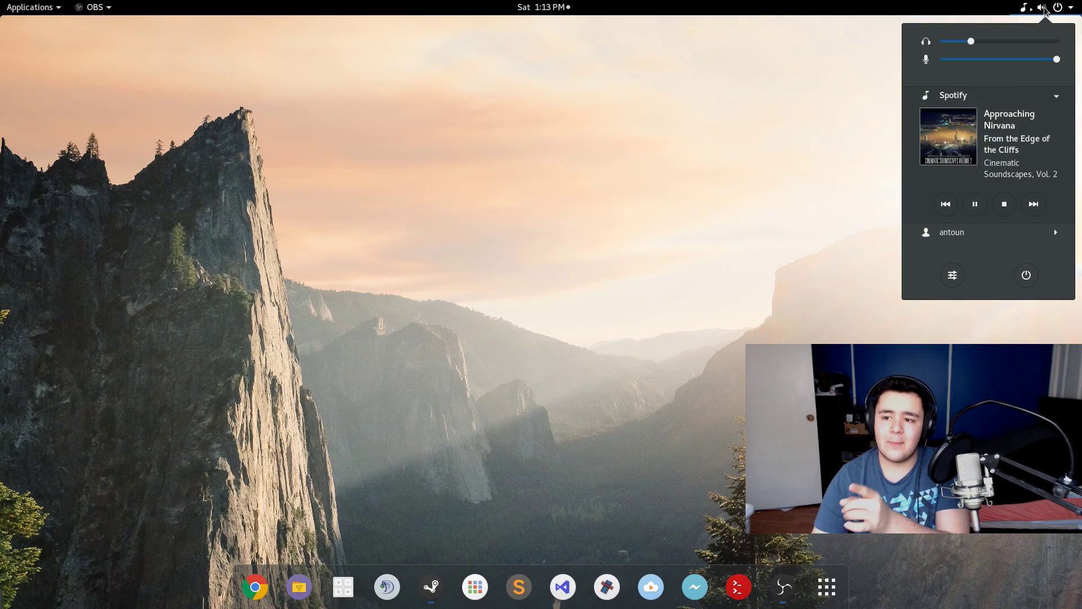
left_click(1005, 97)
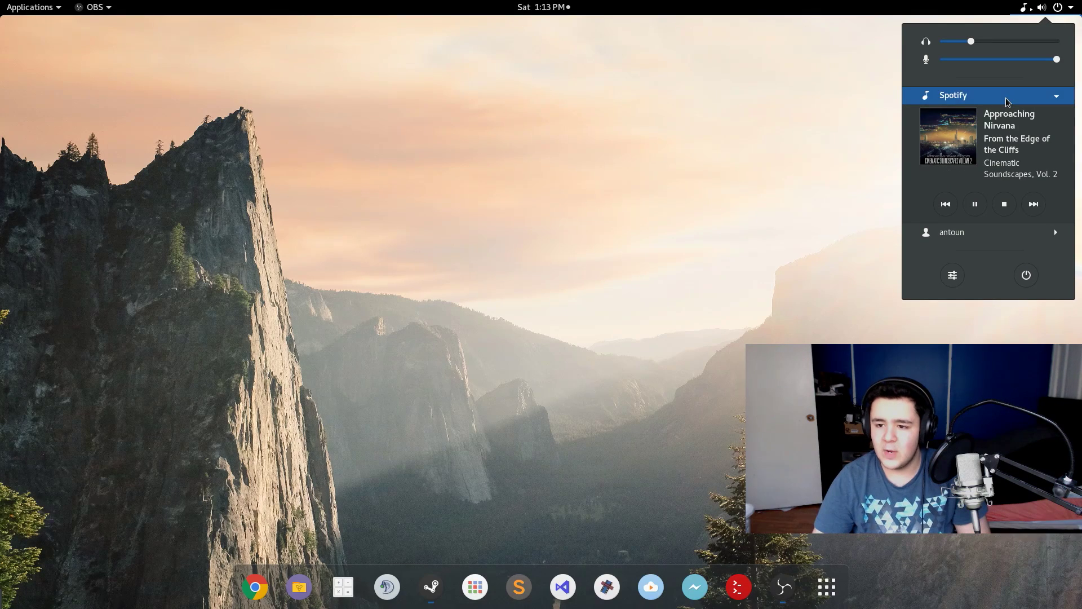
left_click(1005, 97)
left_click(912, 190)
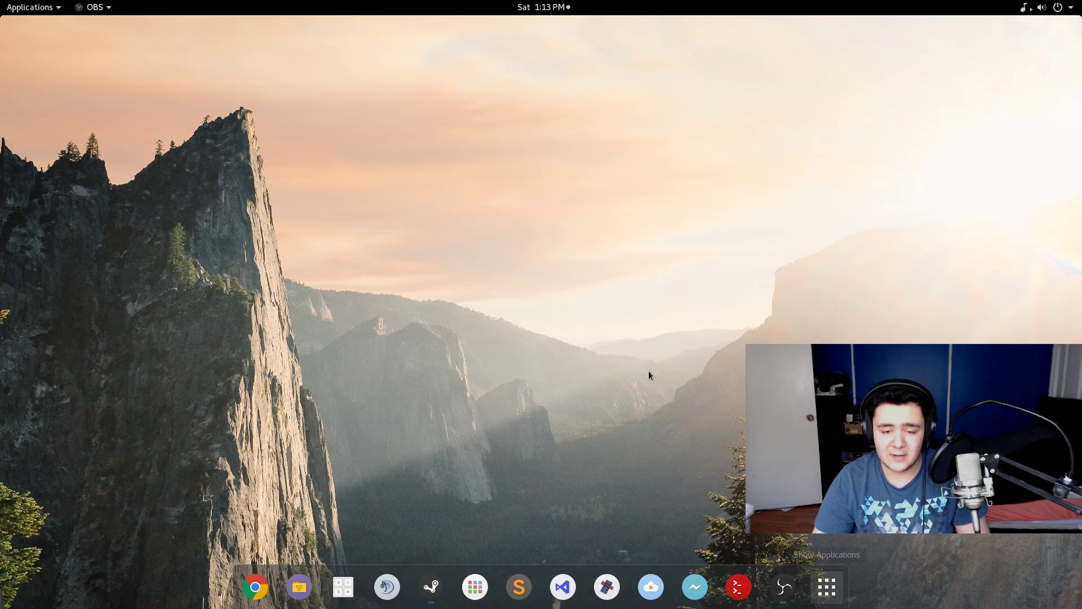
- Search the applications for "web", launch the Web browser and highlight the "Media player indicator" title on its GNOME Shell Extensions page
key("super+a")
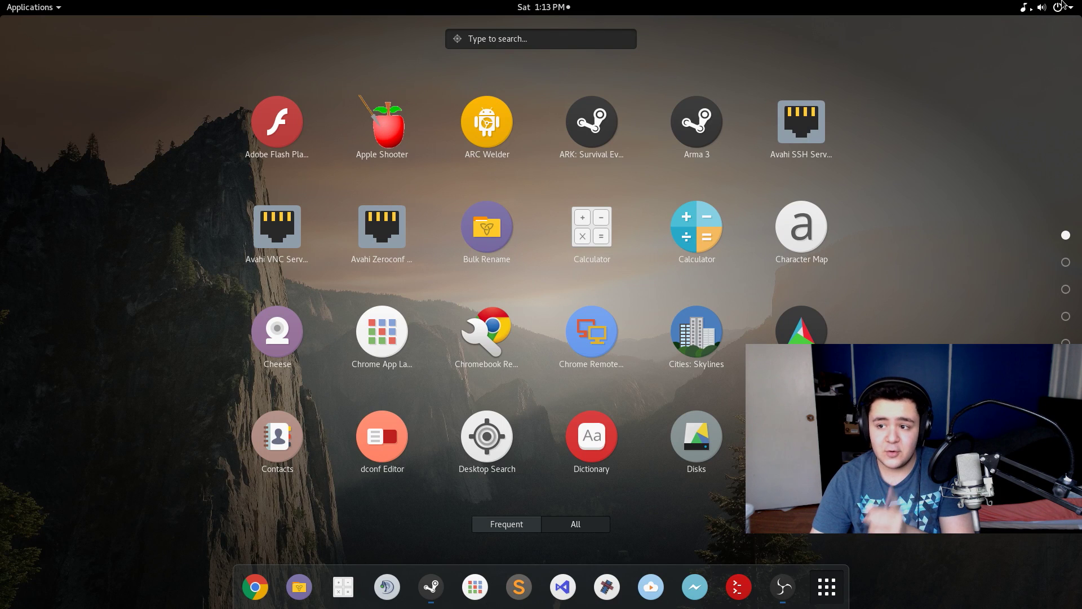
left_click(1045, 6)
key("Escape")
left_click(525, 39)
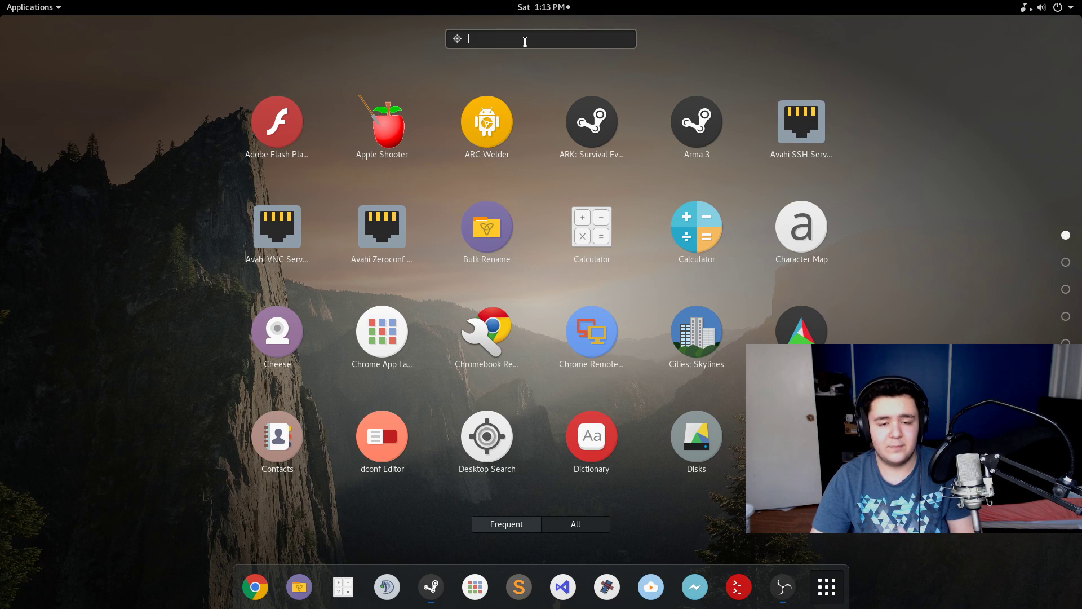
type("web")
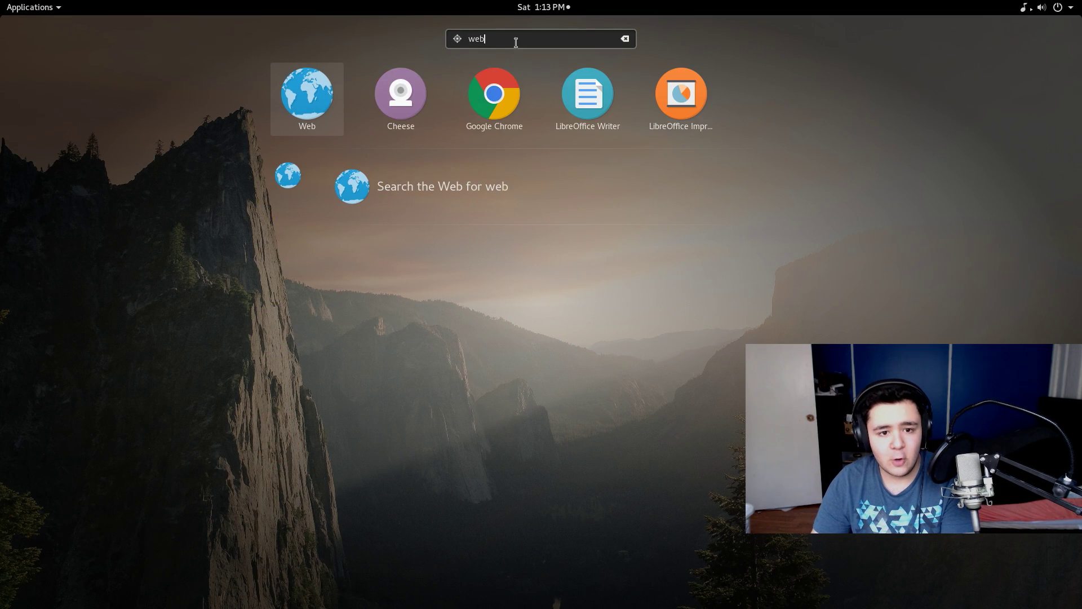
left_click(306, 104)
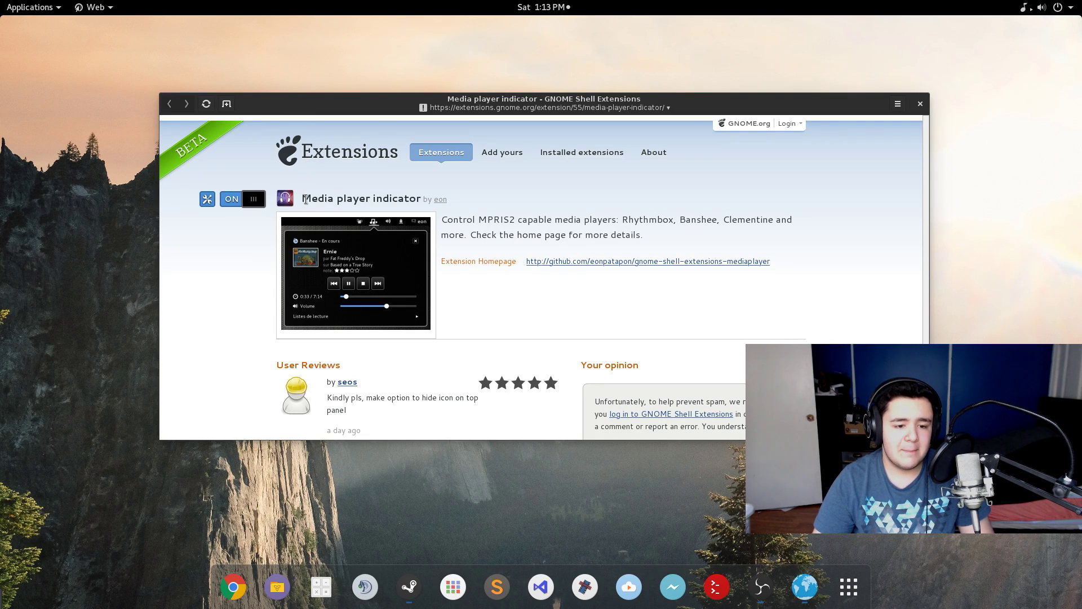
left_click_drag(304, 198, 420, 199)
left_click(420, 200)
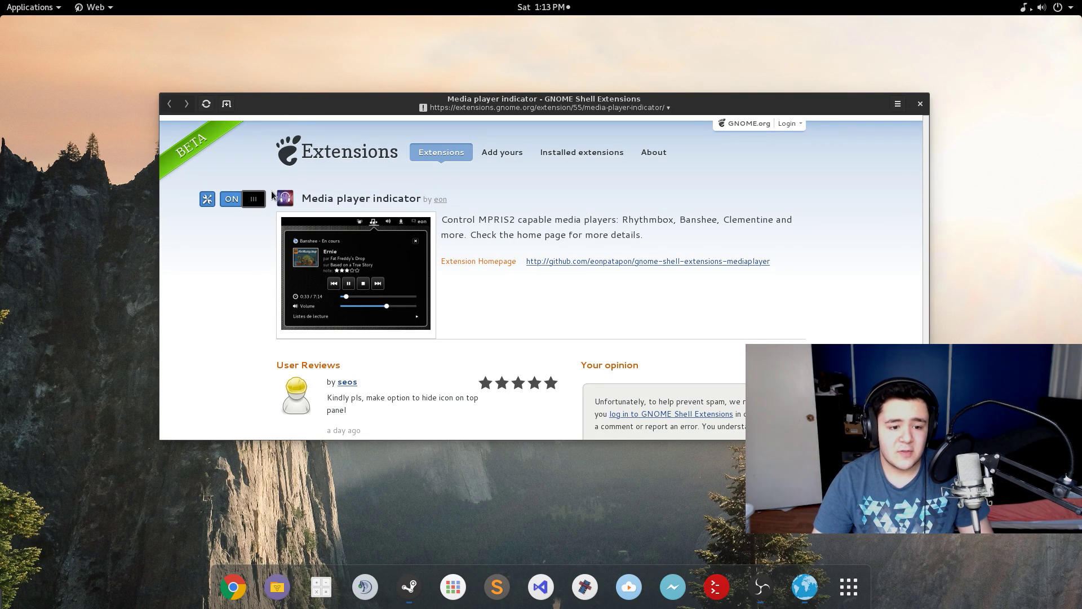
- Highlight the "Media player indicator" extension title and check the Spotify entry in the desktop's system menu
left_click_drag(301, 200, 423, 200)
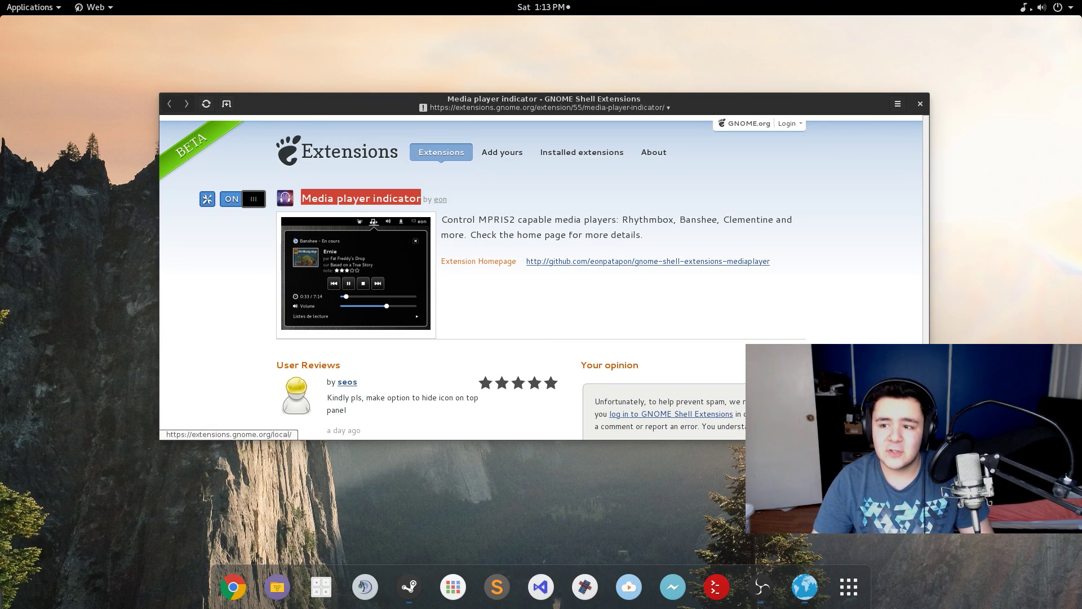
left_click(1037, 7)
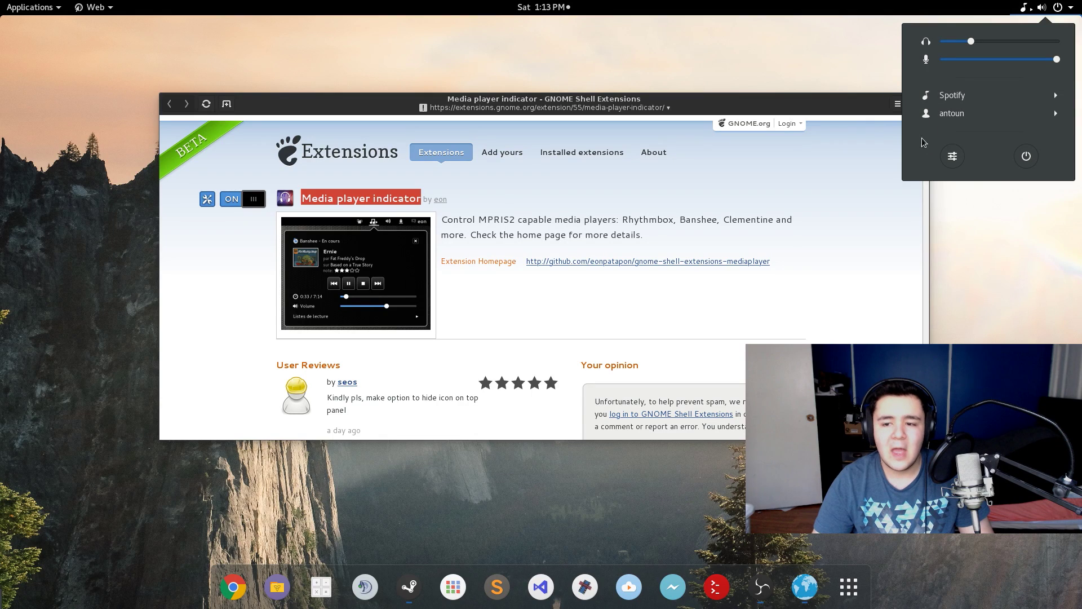
left_click(808, 121)
- Move the extension page's browser window aside, close it, and launch Nuvola Player
left_click_drag(756, 115, 660, 134)
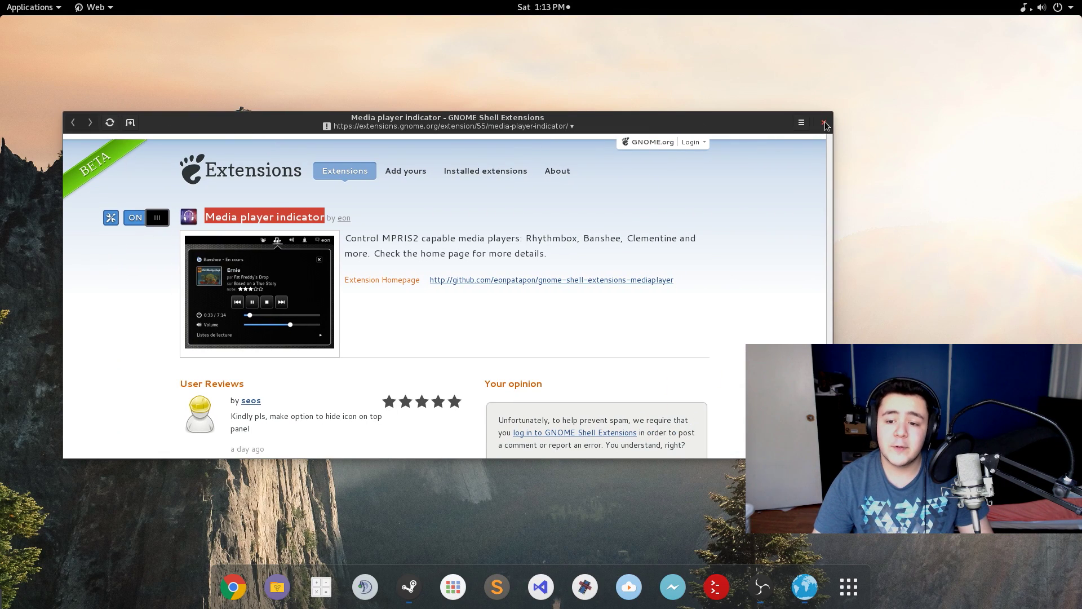
left_click(824, 122)
left_click(650, 586)
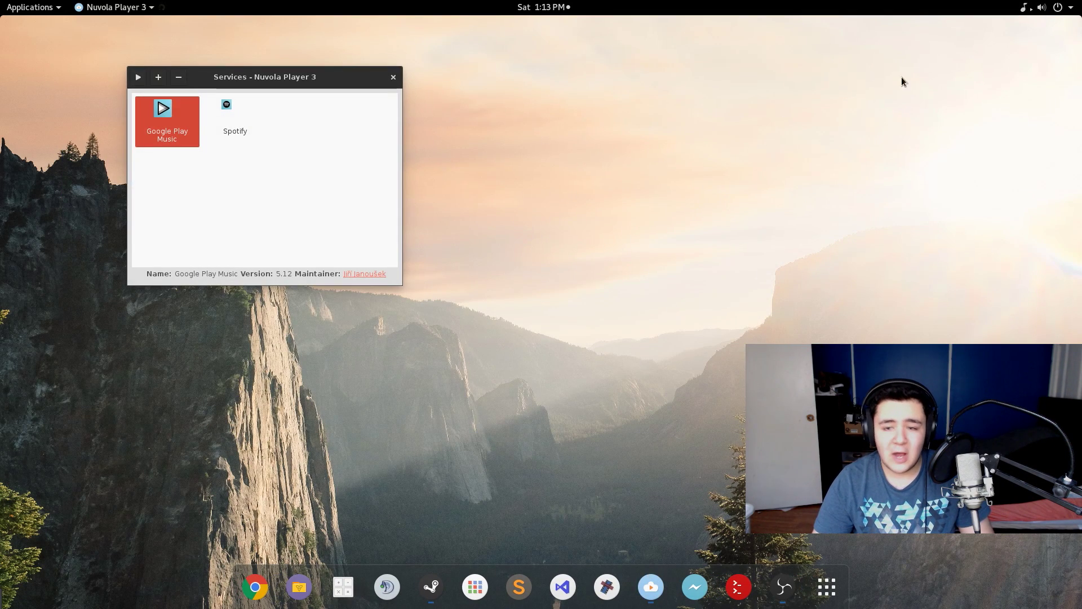
- Expand the Spotify entry in the system menu to view the details of its current track
left_click(1043, 7)
left_click(952, 95)
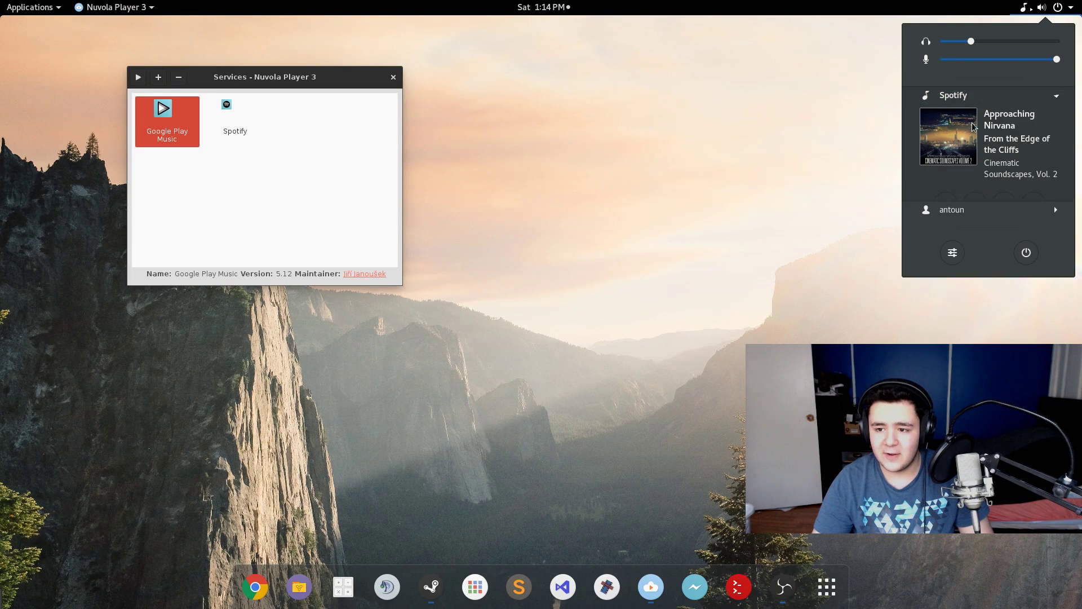
- Dismiss the system menu, open the Google Play Music service to browse its Listen Now page, and close its window
left_click(676, 180)
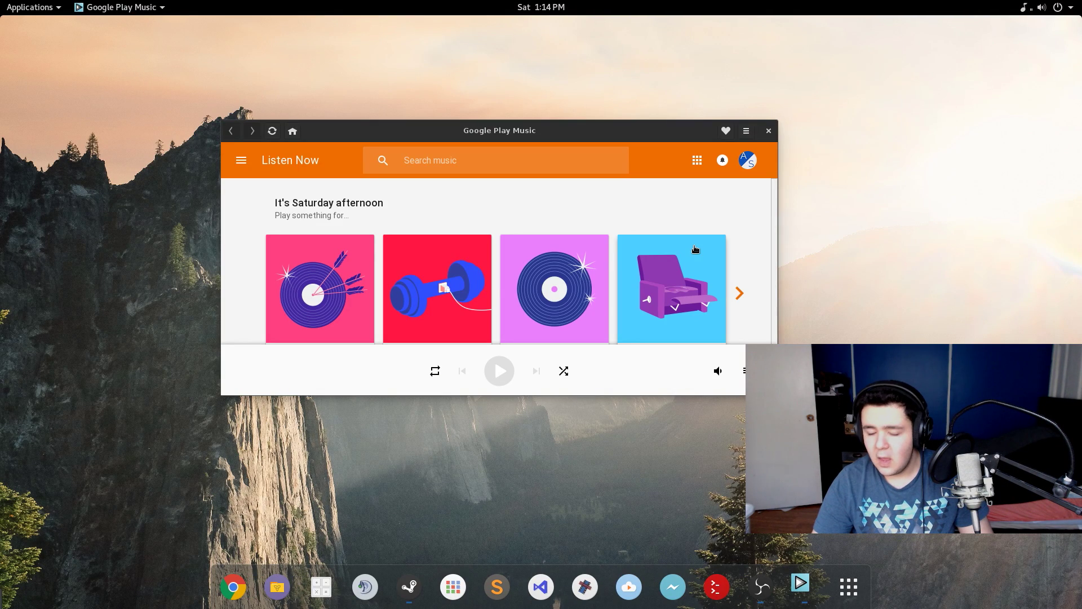
scroll(321, 265, "down", 2)
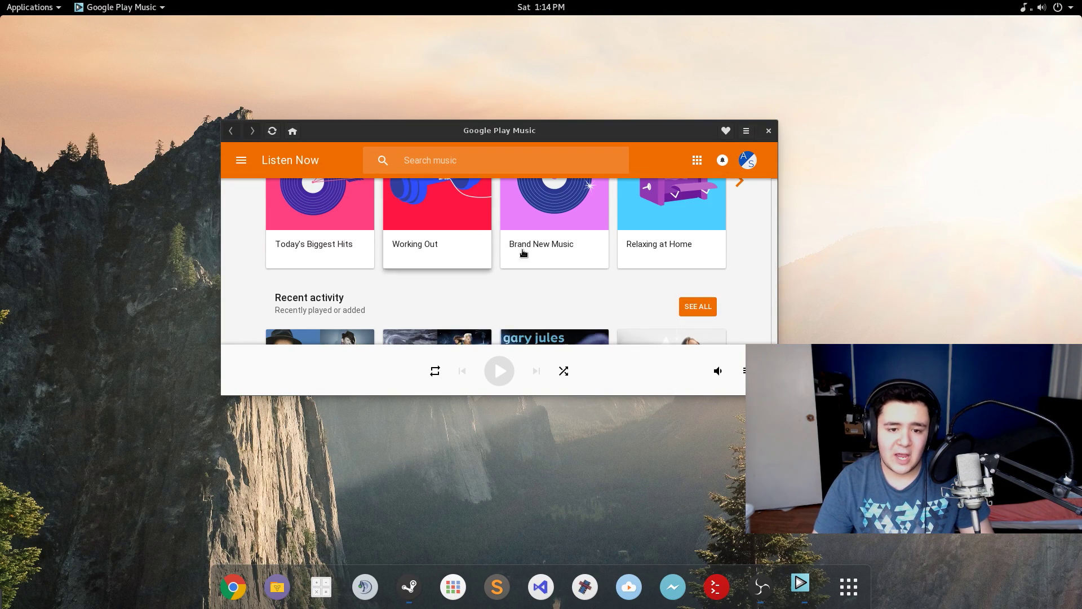
left_click(768, 131)
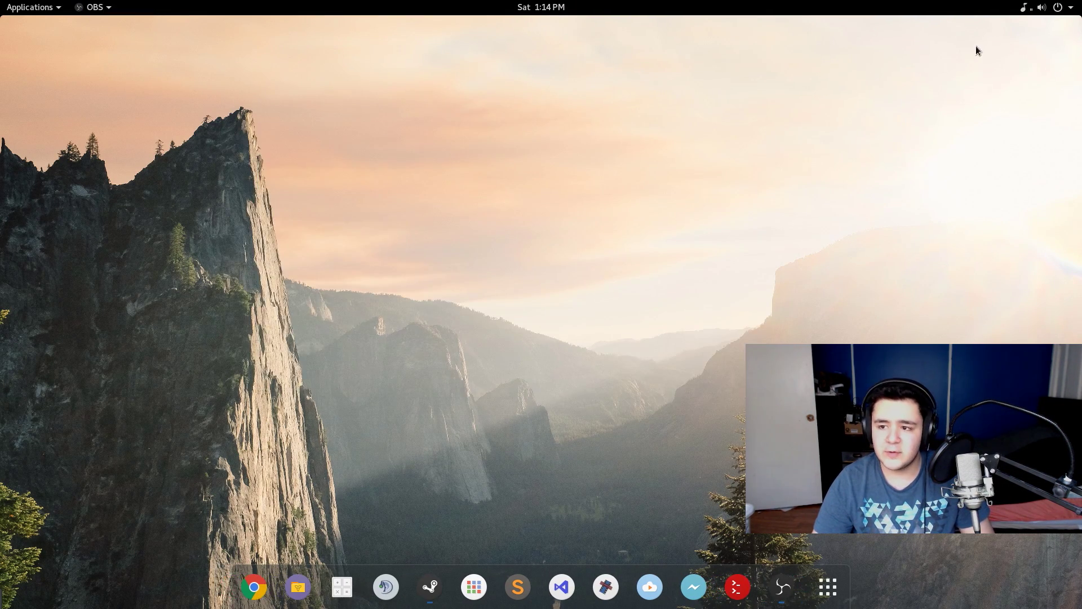
- Check the Spotify and Google Play Music entries in the desktop's system menu, then dismiss it
left_click(1048, 7)
left_click(996, 96)
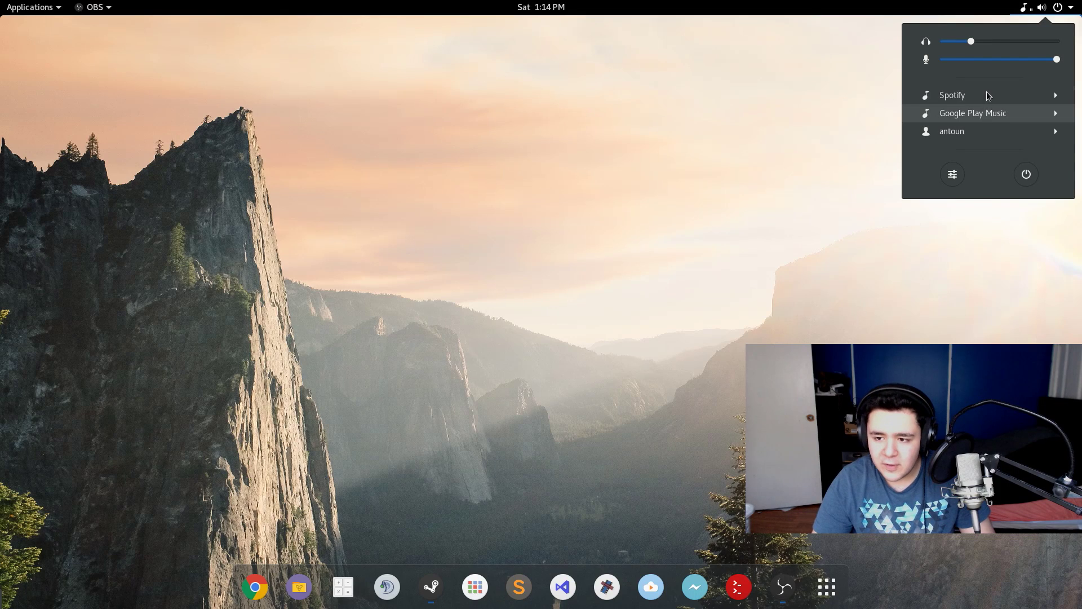
left_click(978, 114)
left_click(978, 116)
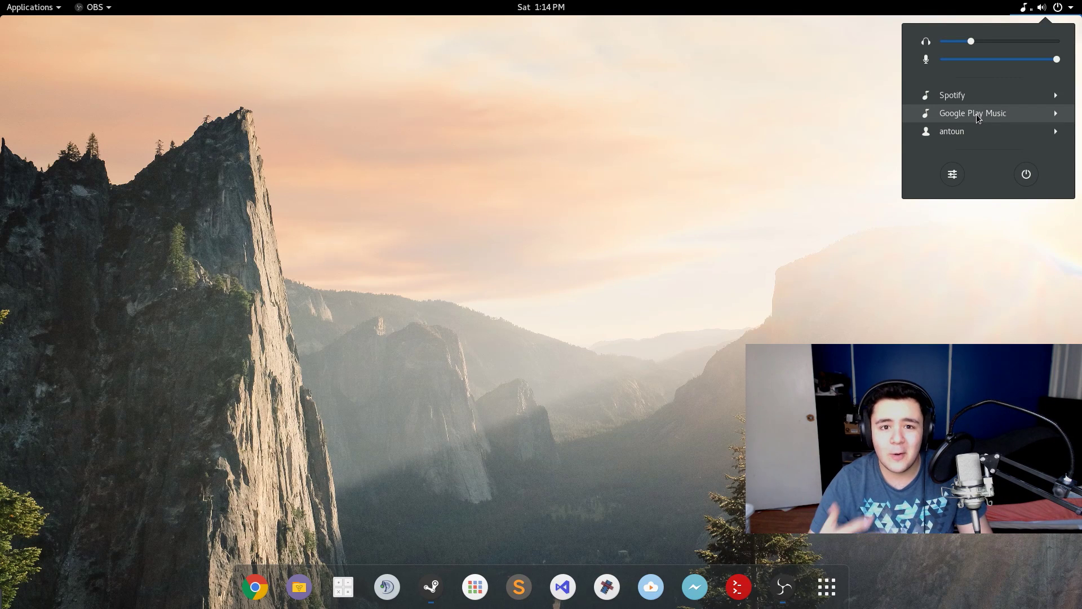
left_click(748, 307)
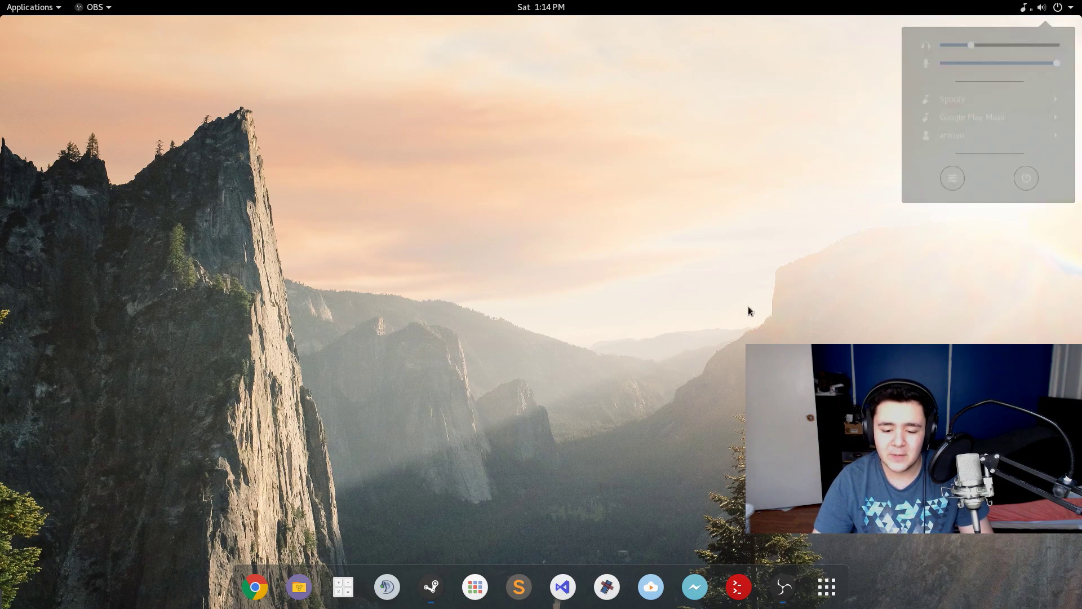
- Reopen Nuvola Player's Services window, move it nearer the middle of the desktop, and close it
left_click(653, 586)
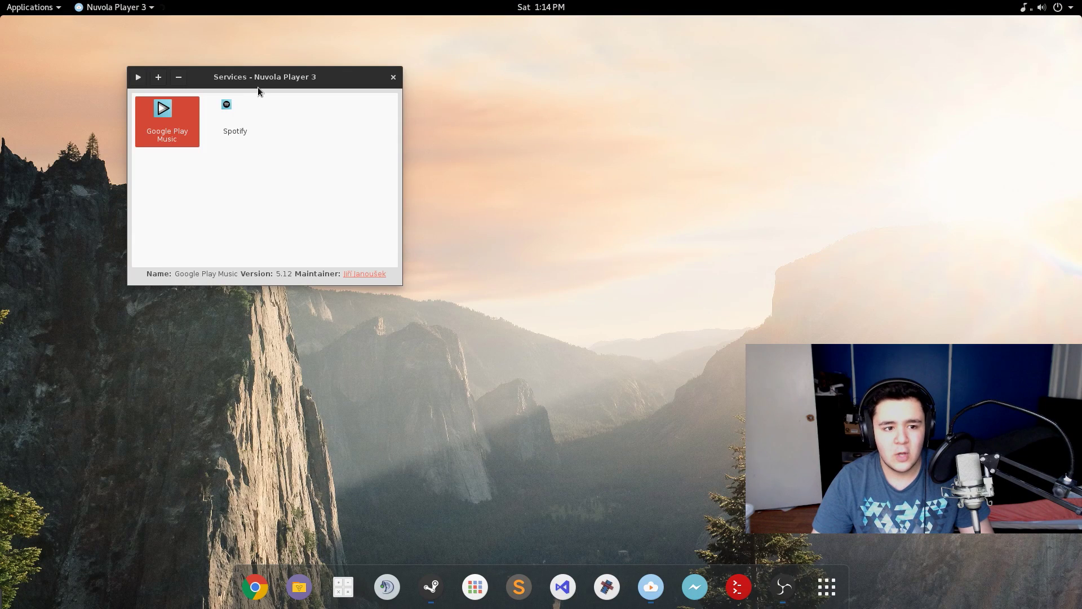
left_click_drag(379, 77, 523, 172)
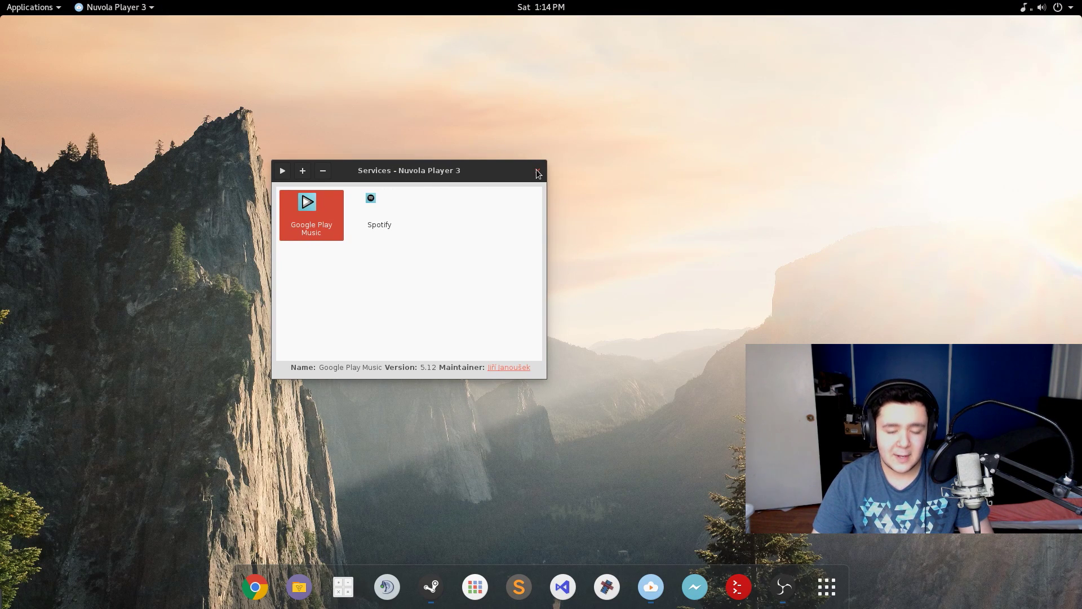
left_click(537, 171)
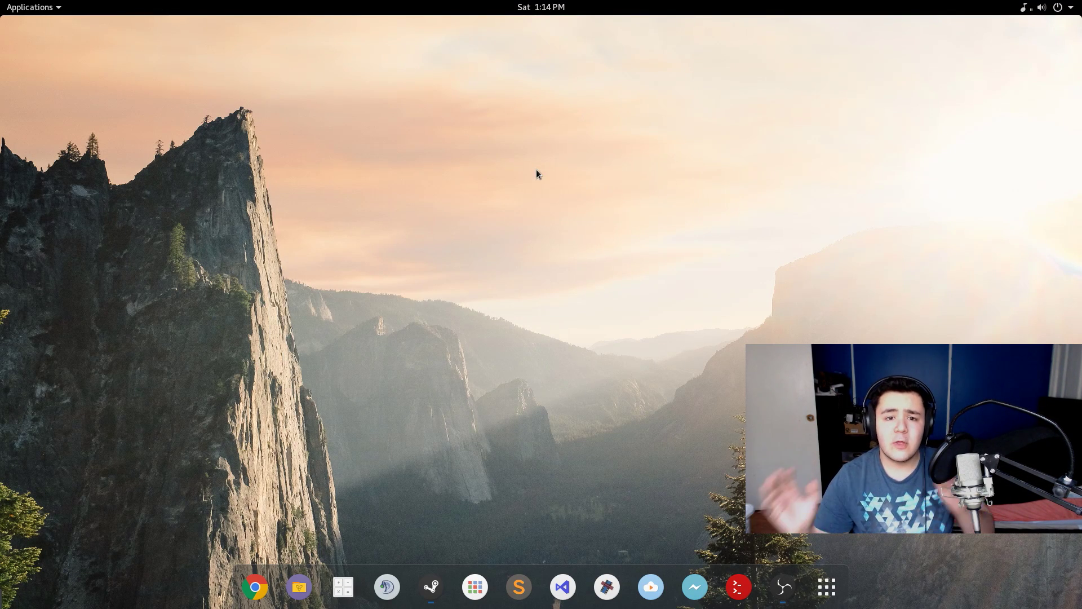